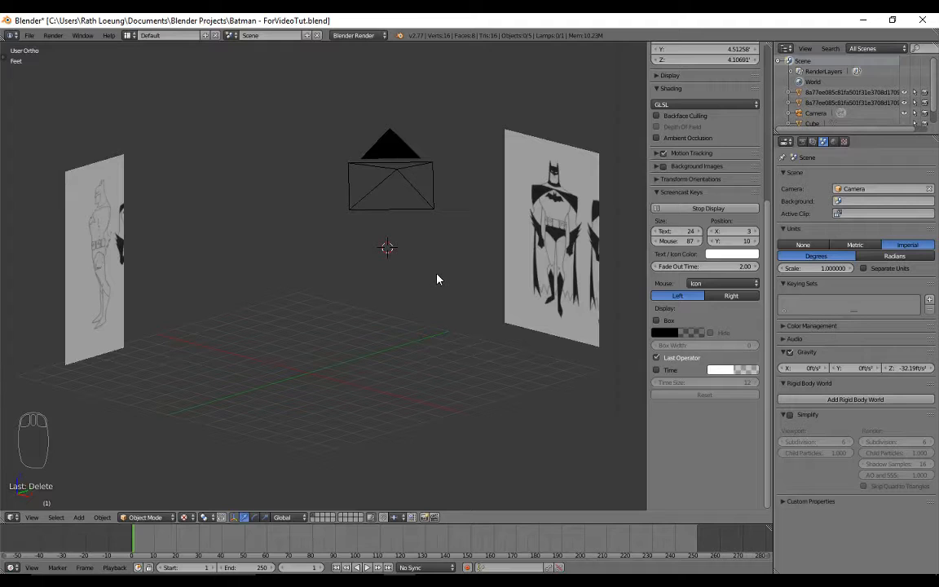
Step: Examine the front and side Batman reference image planes from the front, the right side and angled views
middle_click_drag(437, 279, 430, 272)
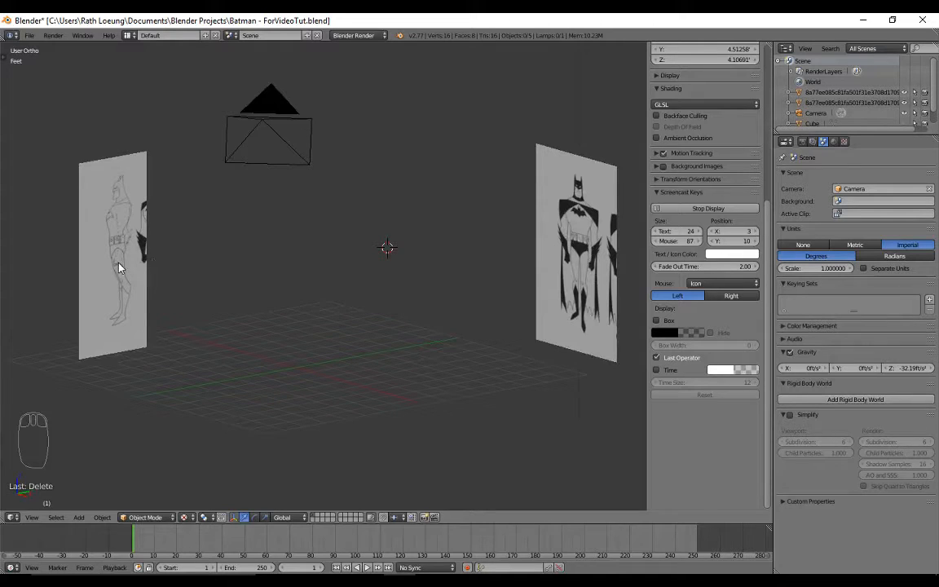
middle_click_drag(125, 256, 352, 204)
key("KP_1")
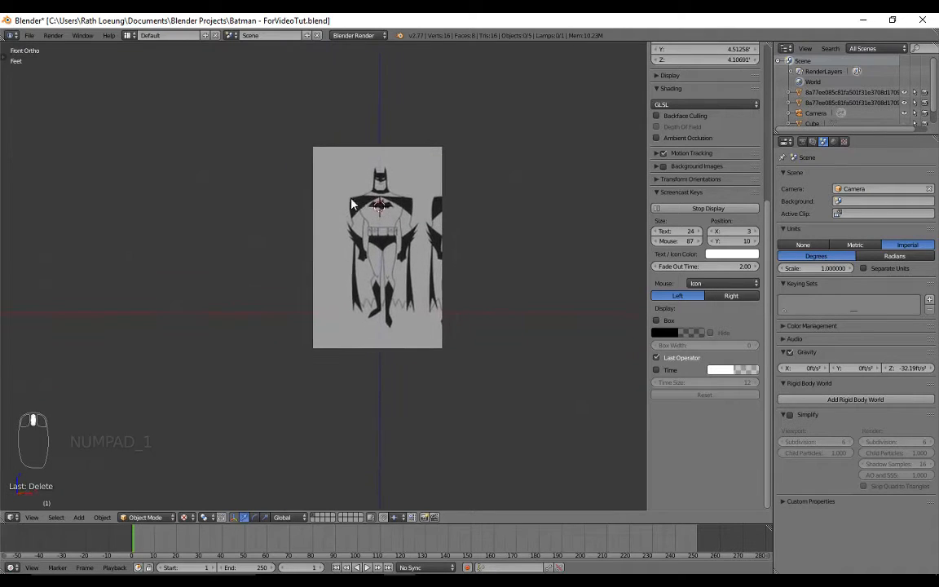
key("KP_3")
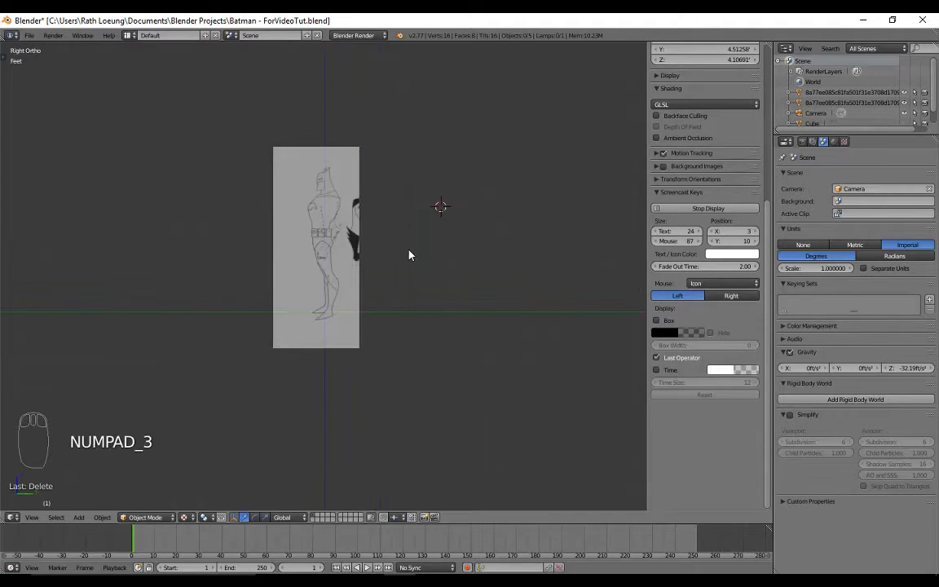
middle_click_drag(400, 245, 442, 220, "shift")
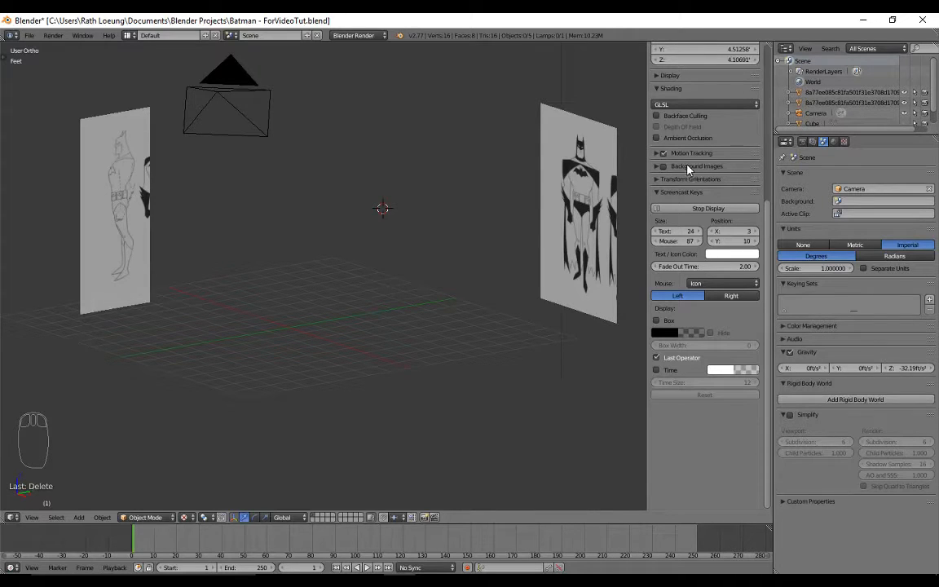
middle_click_drag(620, 237, 575, 238)
key("KP_1")
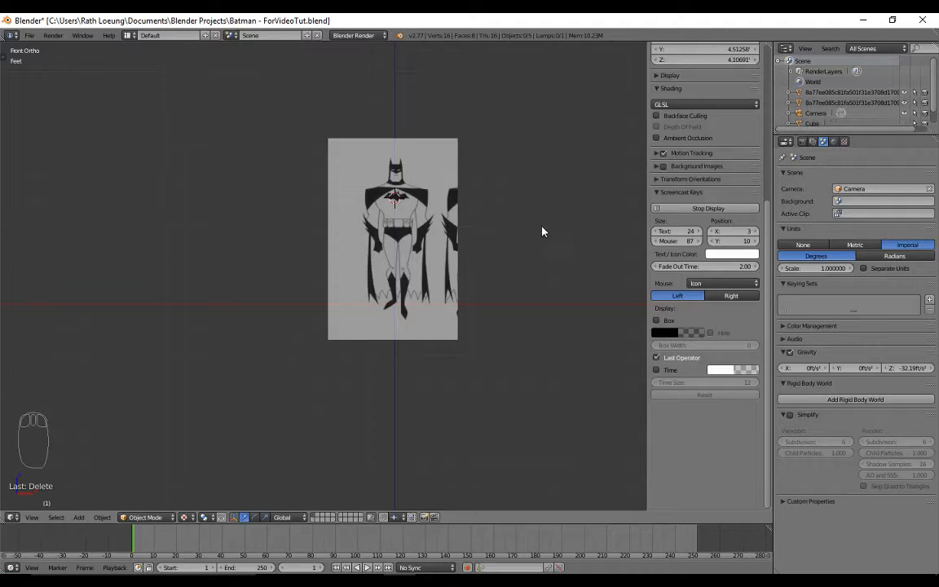
middle_click_drag(546, 220, 485, 237)
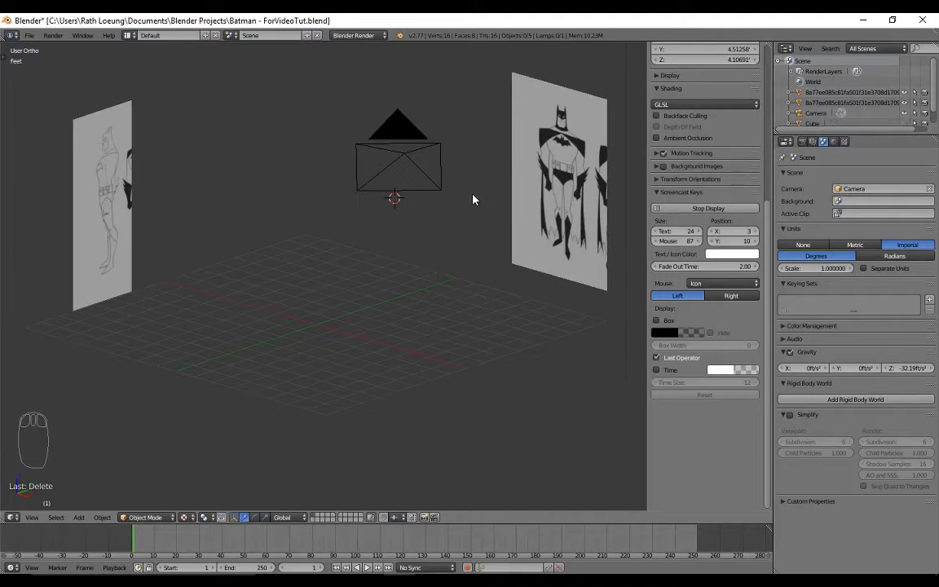
middle_click_drag(480, 191, 468, 215, "shift")
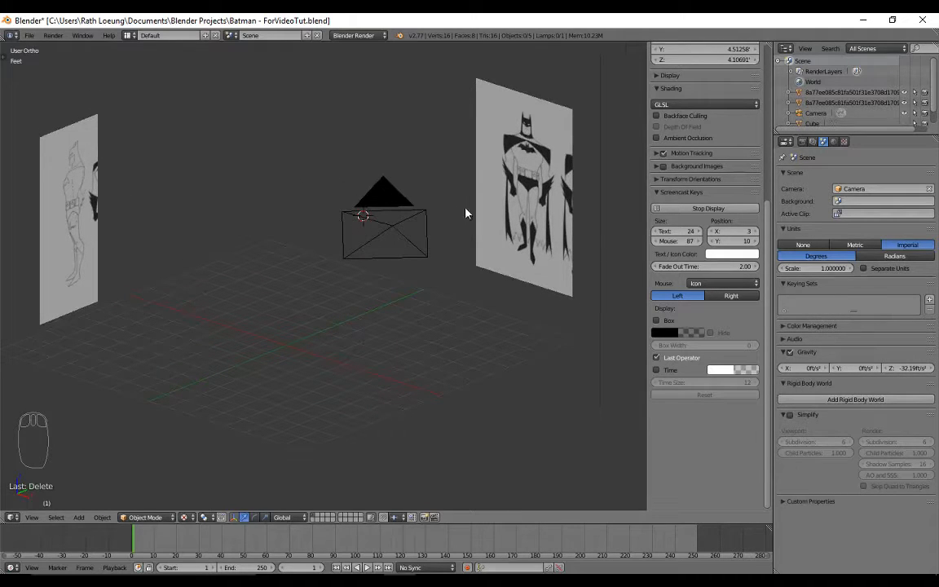
mouse_move(430, 250)
middle_mouse_down()
mouse_move(497, 239)
mouse_move(461, 231)
mouse_move(474, 224)
mouse_move(422, 239)
middle_mouse_up()
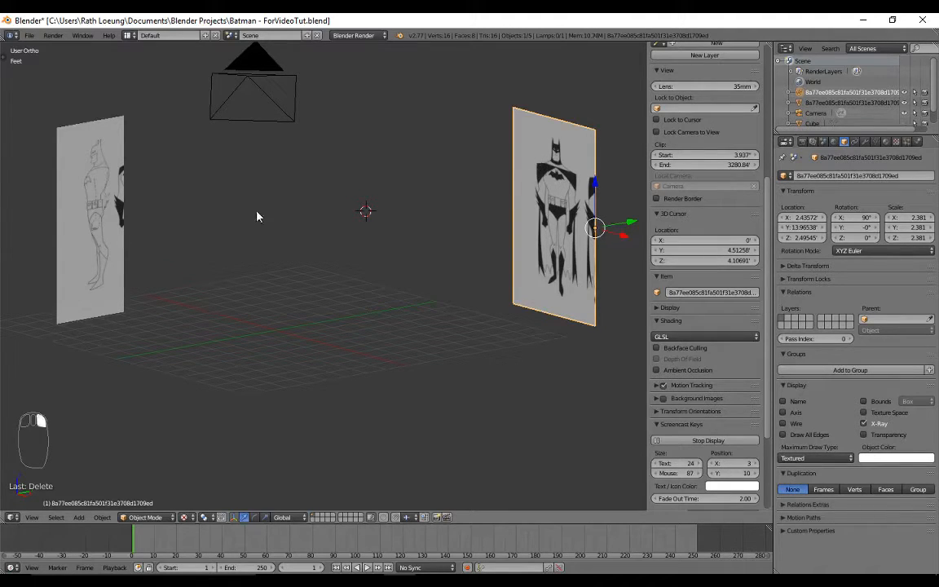
Step: Inspect the object display settings, including X-Ray, of the front and side reference image planes
right_click(510, 164)
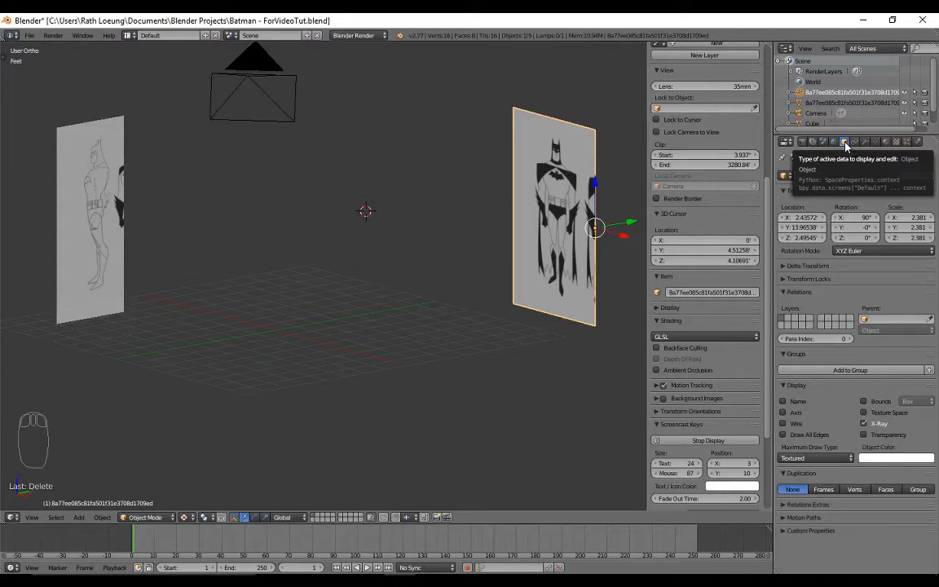
left_click(845, 145)
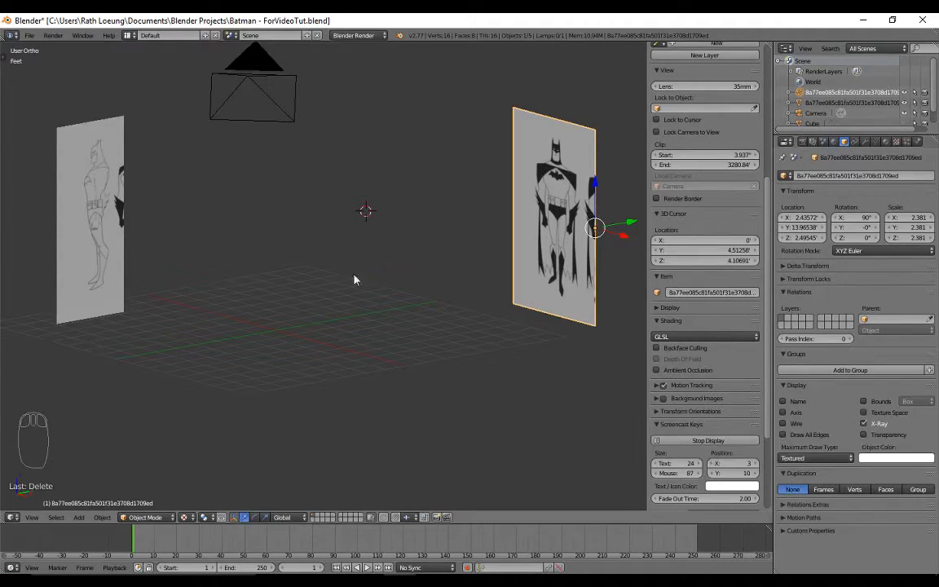
right_click(97, 217)
right_click(508, 174)
right_click(97, 190)
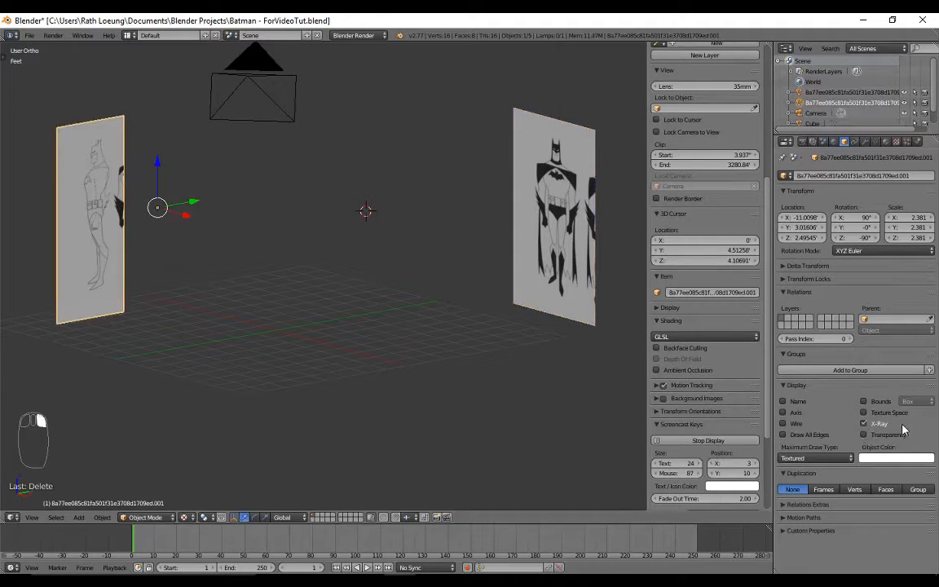
right_click(534, 274)
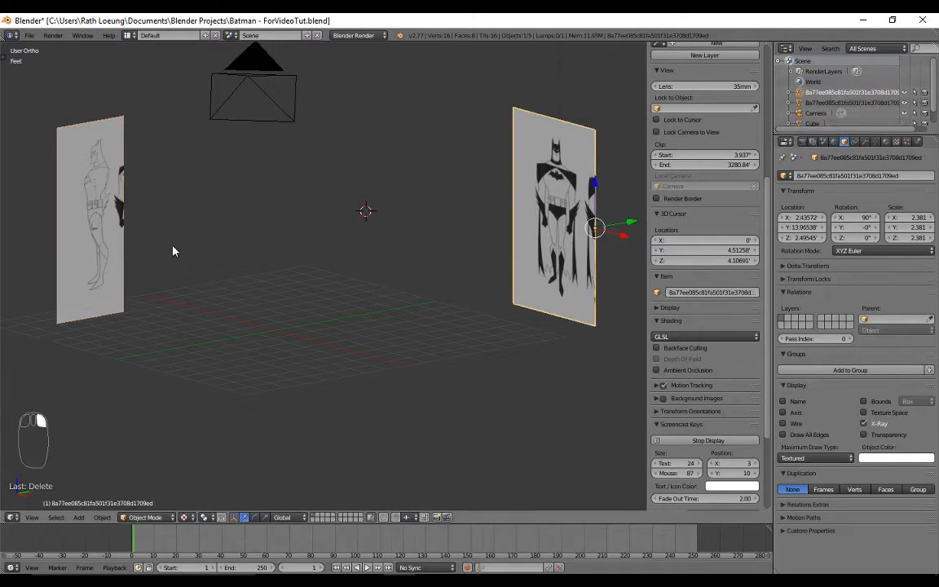
Step: Inspect the front reference plane's material settings, including its shading and transparency options
left_click(887, 142)
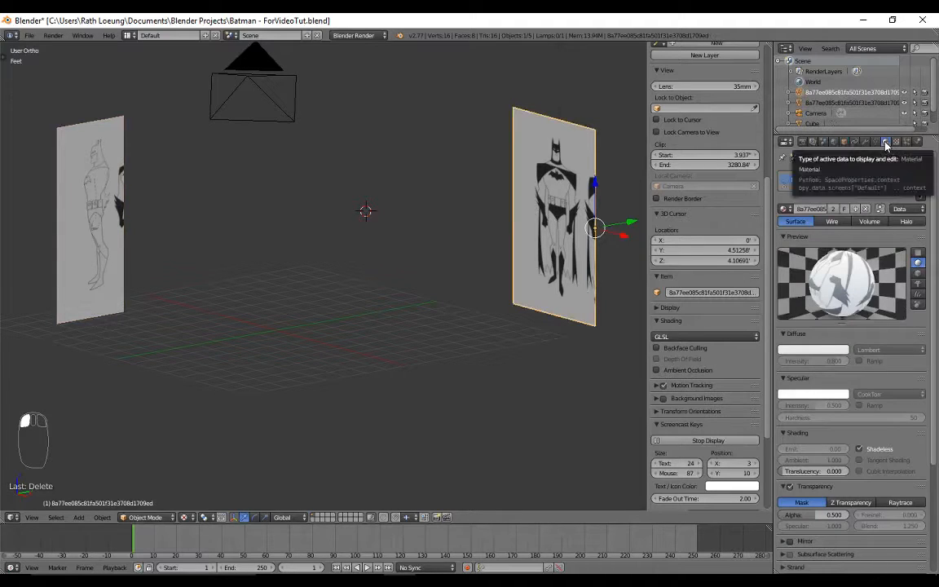
scroll(856, 247, "down", 2)
scroll(856, 247, "down", 3)
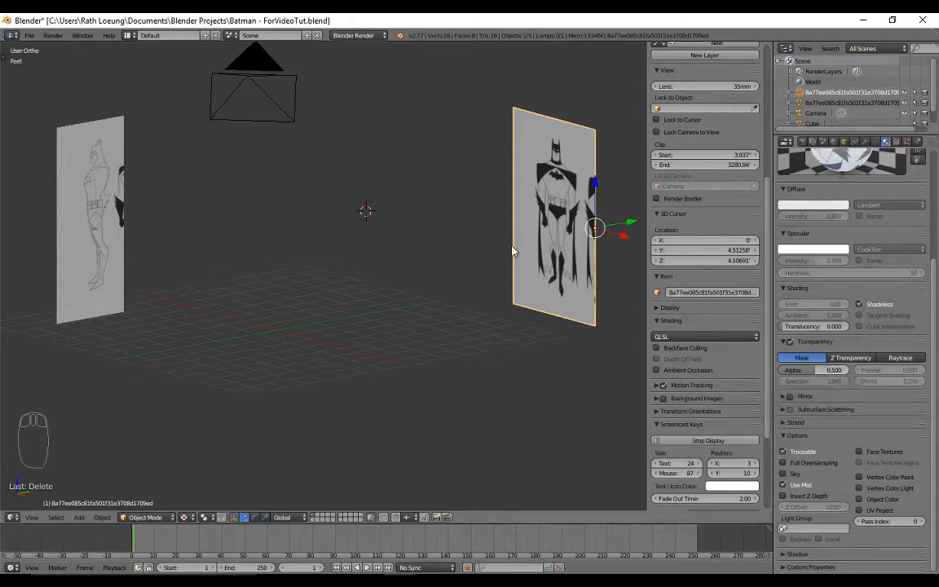
mouse_move(514, 252)
middle_mouse_down()
mouse_move(526, 249)
mouse_move(478, 239)
mouse_move(507, 236)
middle_mouse_up()
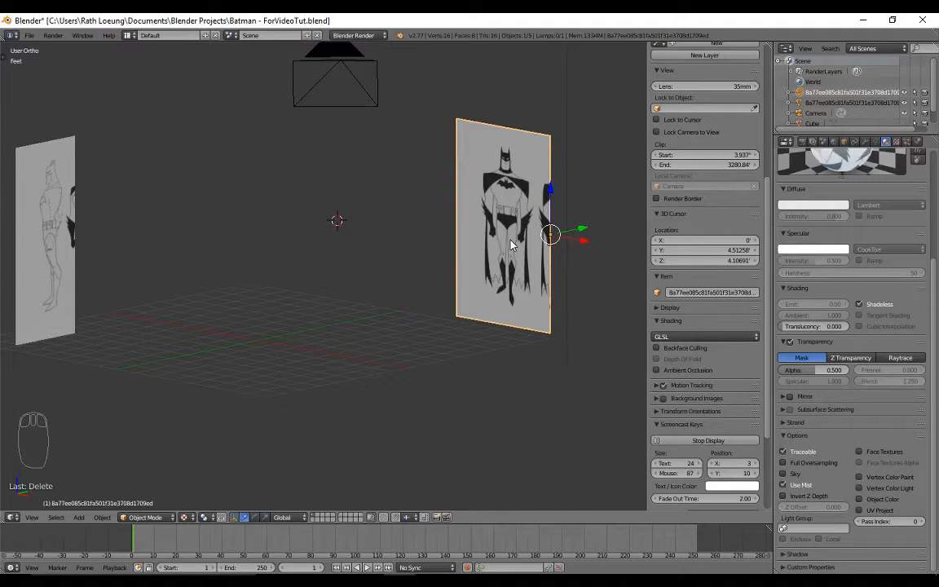
left_click(788, 341)
middle_click_drag(471, 283, 434, 257)
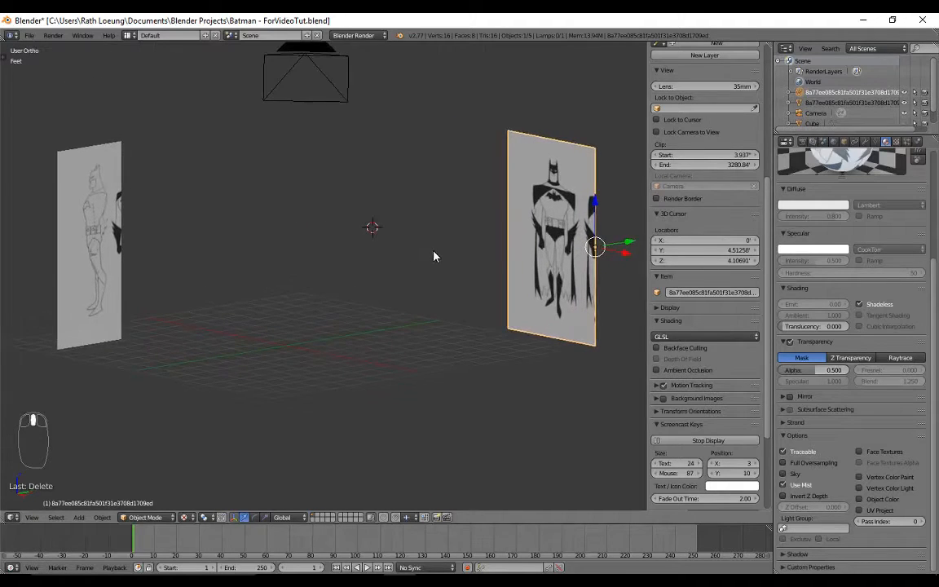
Step: In front view, try placing the 3D cursor at several spots in the empty space beside the reference image
key("KP_1")
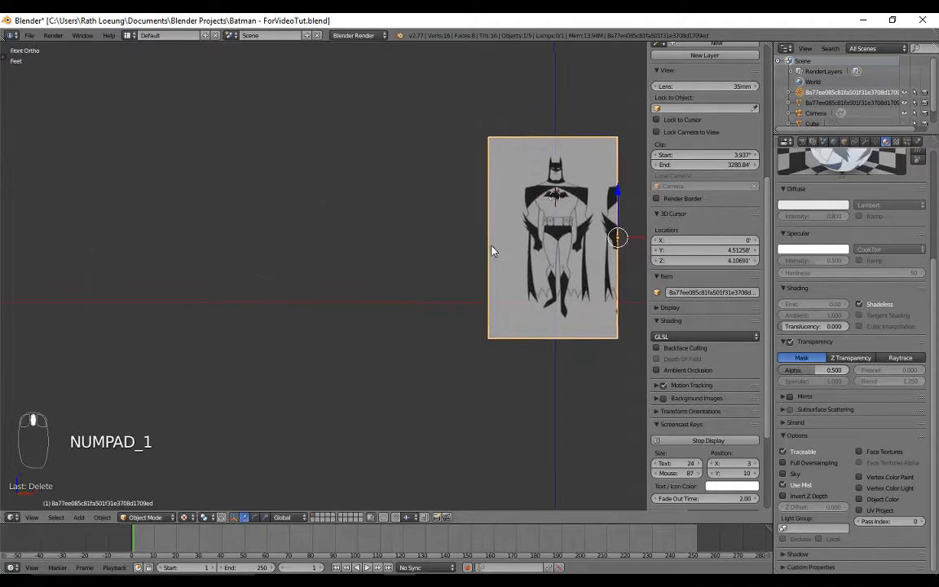
middle_click_drag(493, 251, 321, 254, "shift")
scroll(371, 207, "up", 3)
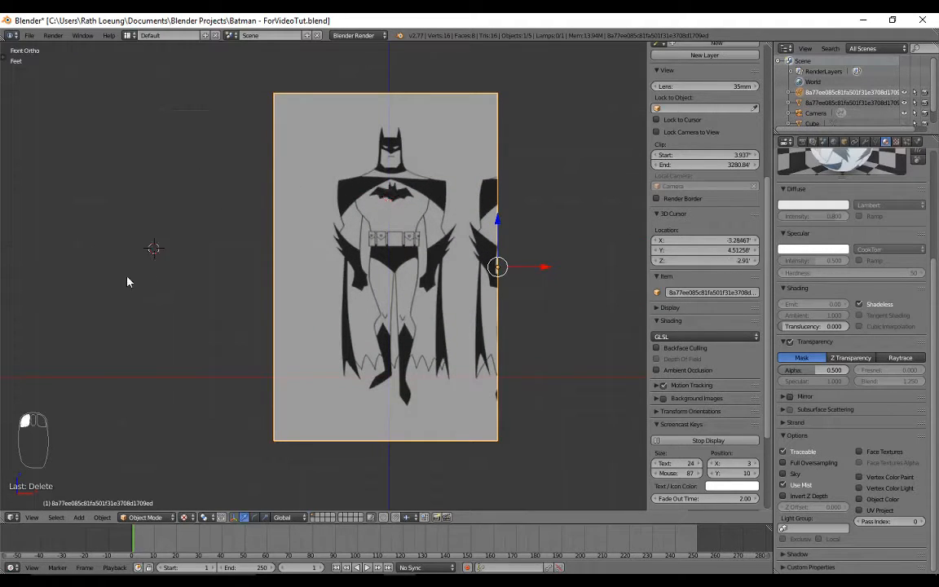
left_click(100, 97)
left_click(40, 193)
left_click(193, 107)
left_click(216, 242)
left_click(134, 281)
left_click(203, 178)
left_click(178, 210)
Step: Place the 3D cursor on the bat emblem of the front reference figure and set its X location to 0
left_click(389, 195)
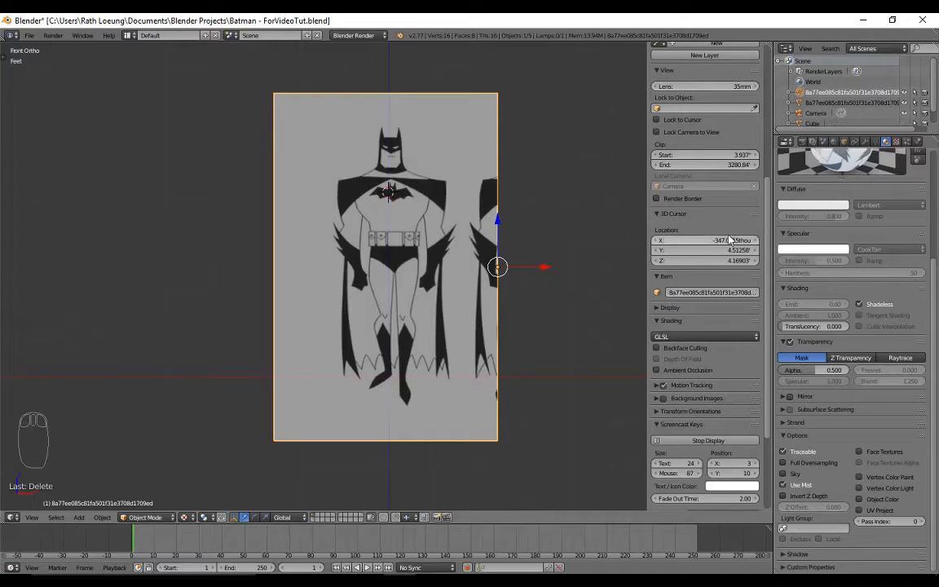
scroll(731, 242, "up", 5)
scroll(732, 242, "down", 5)
key("n")
key("n")
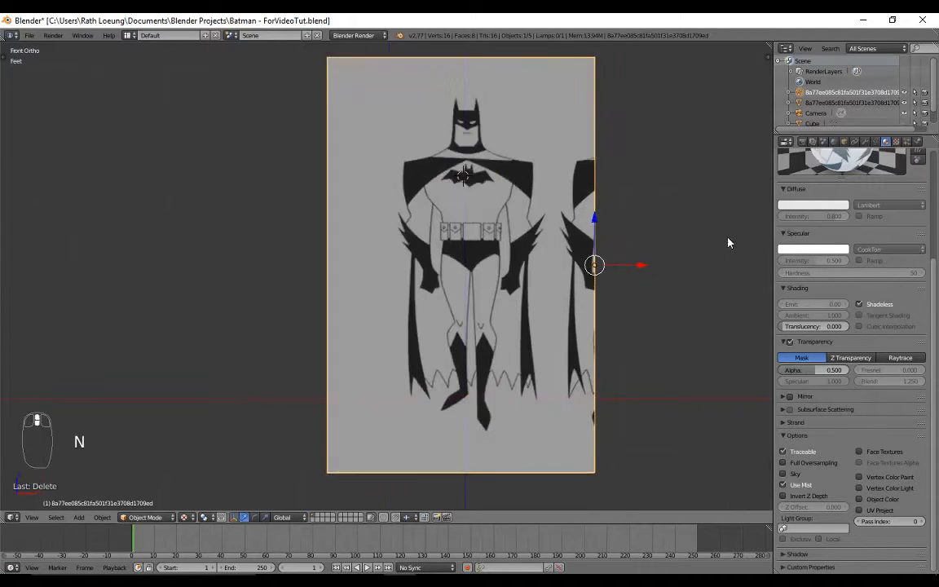
scroll(712, 256, "down", 3)
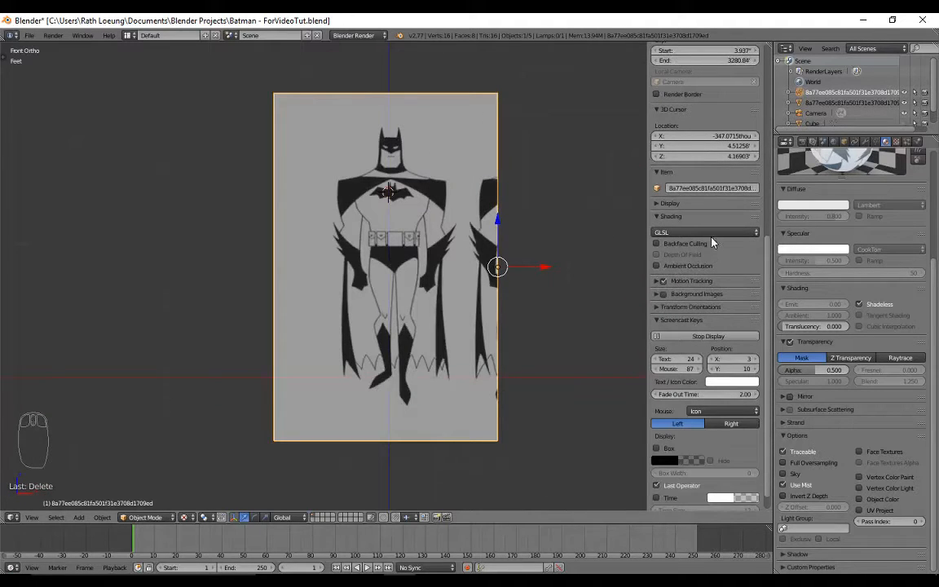
scroll(710, 241, "up", 2)
scroll(710, 241, "up", 1)
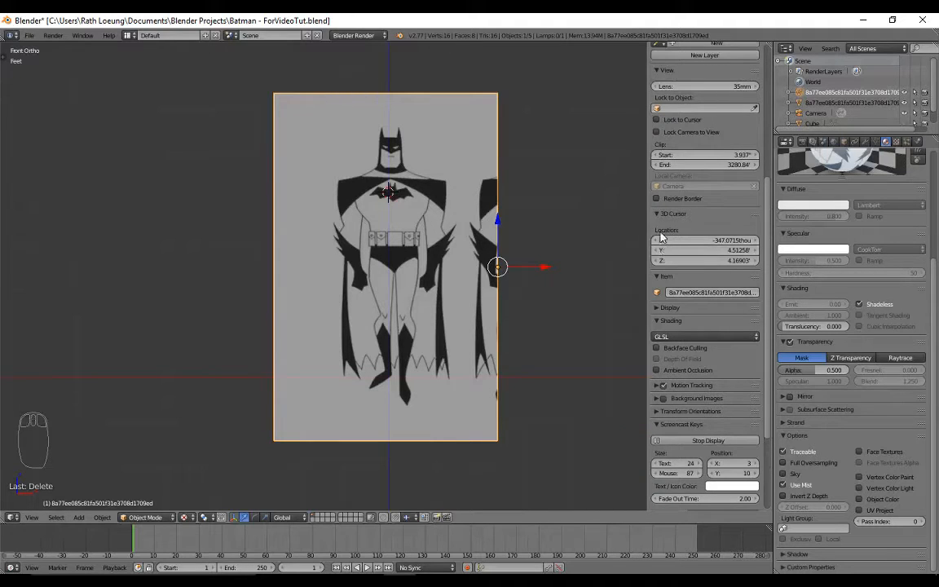
left_click(709, 241)
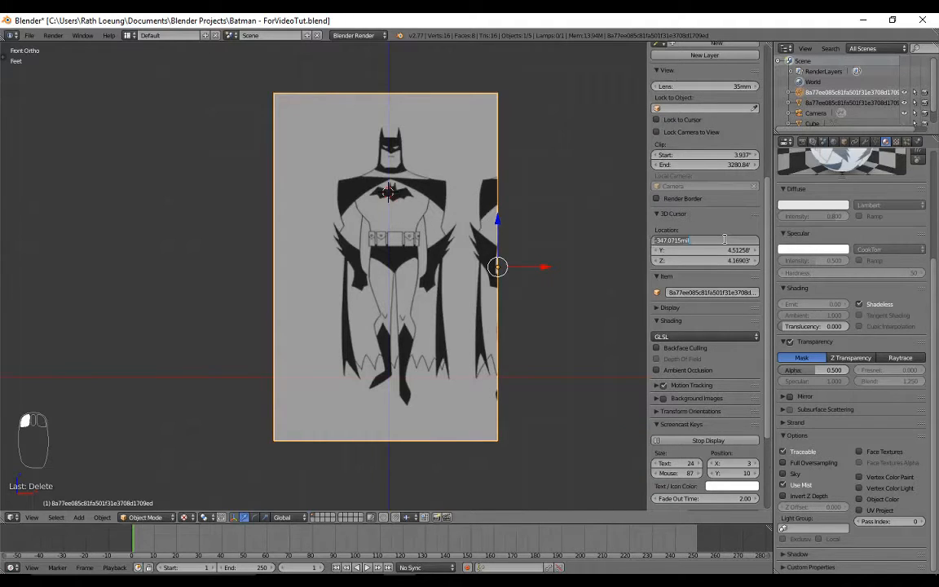
type("0")
key("Return")
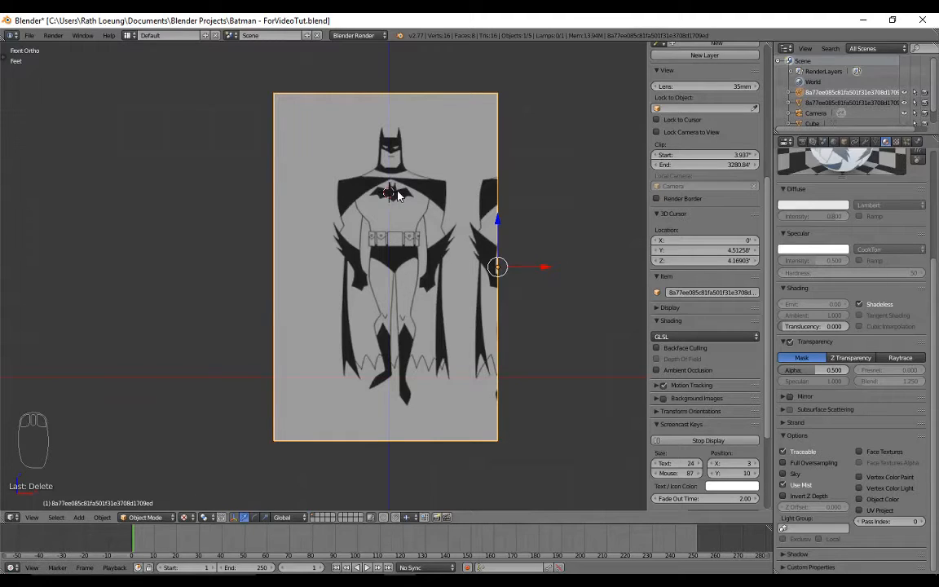
Step: Add a cube mesh at the 3D cursor over the reference figure's chest
key("shift+a")
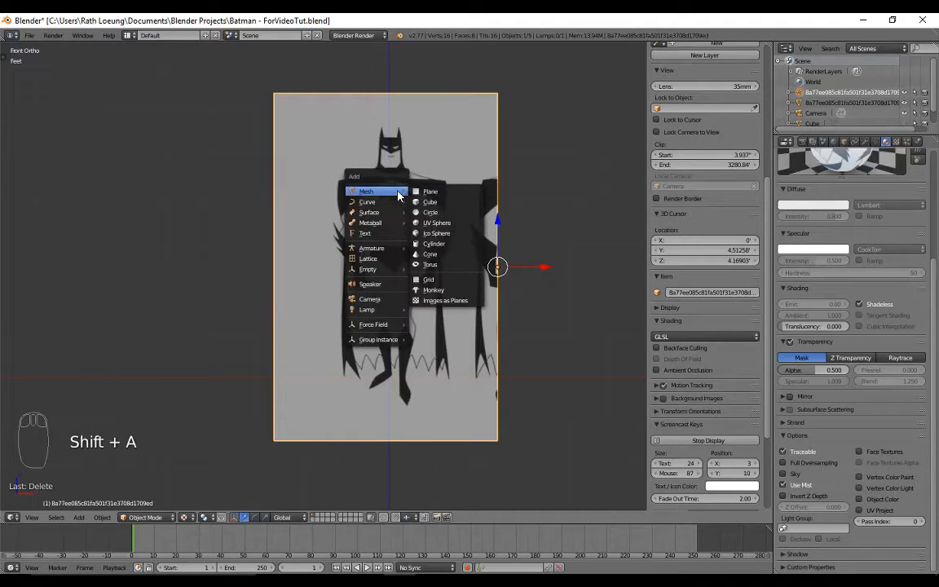
left_click(444, 203)
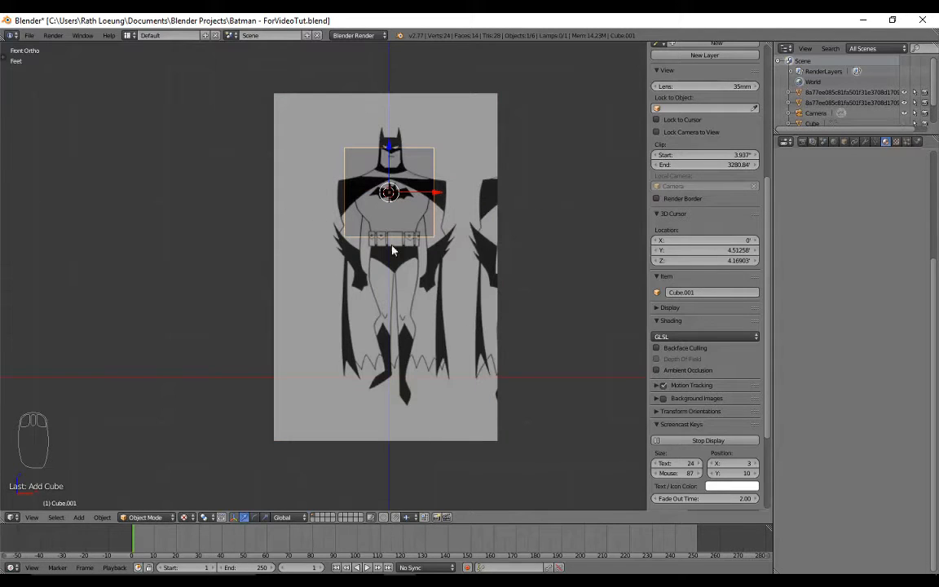
middle_click_drag(401, 165, 406, 196)
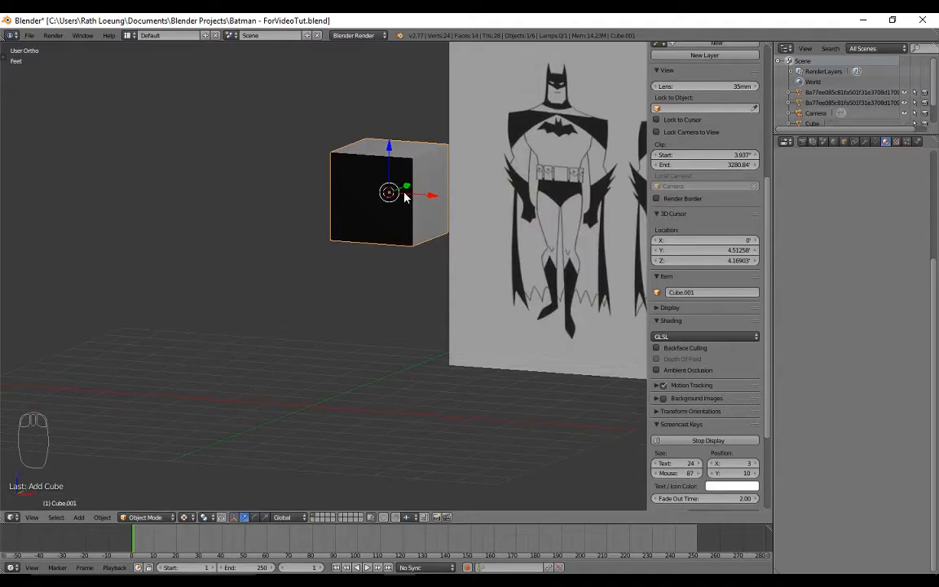
key("KP_1")
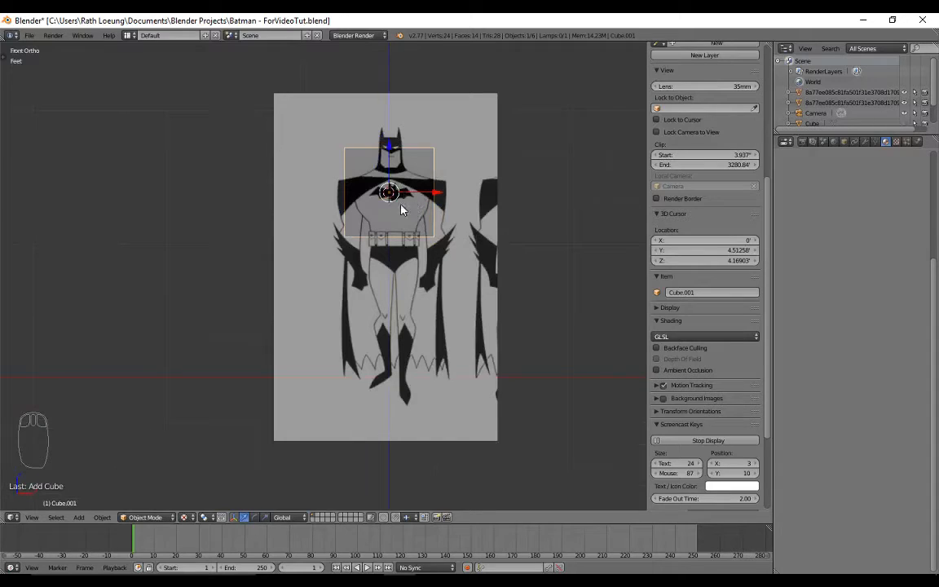
Step: In edit mode, add one vertical loop cut through the middle of the cube, dividing it into equal halves across its width
key("Tab")
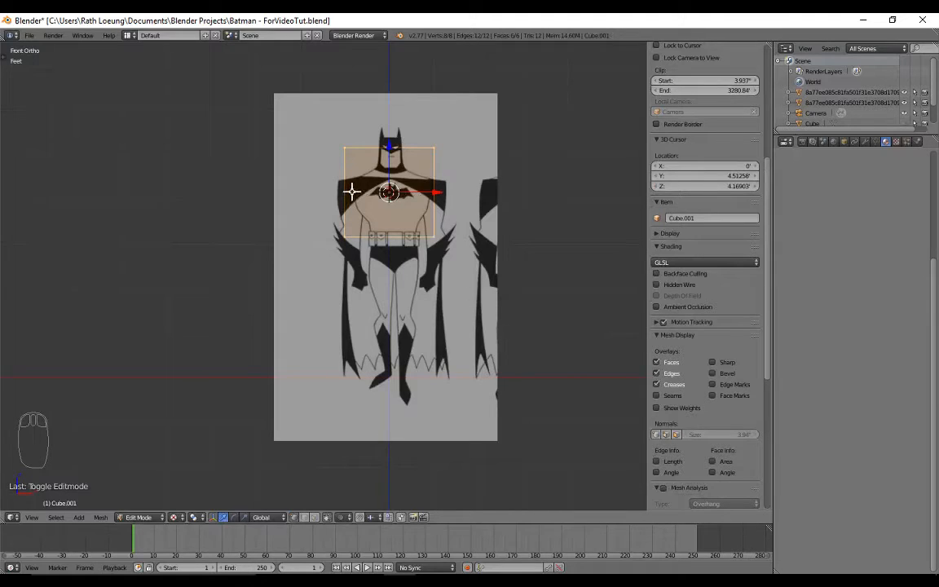
key("ctrl+r")
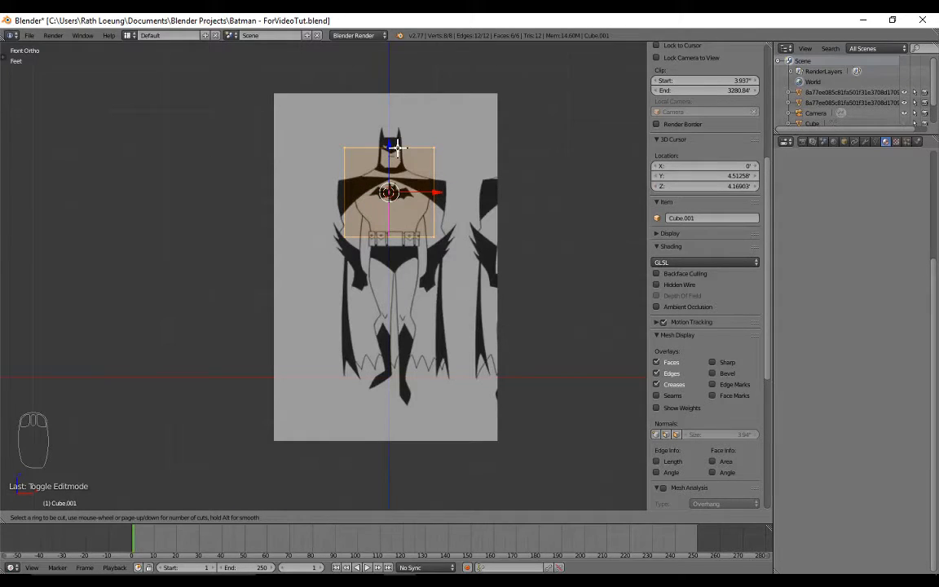
middle_click_drag(397, 147, 390, 174)
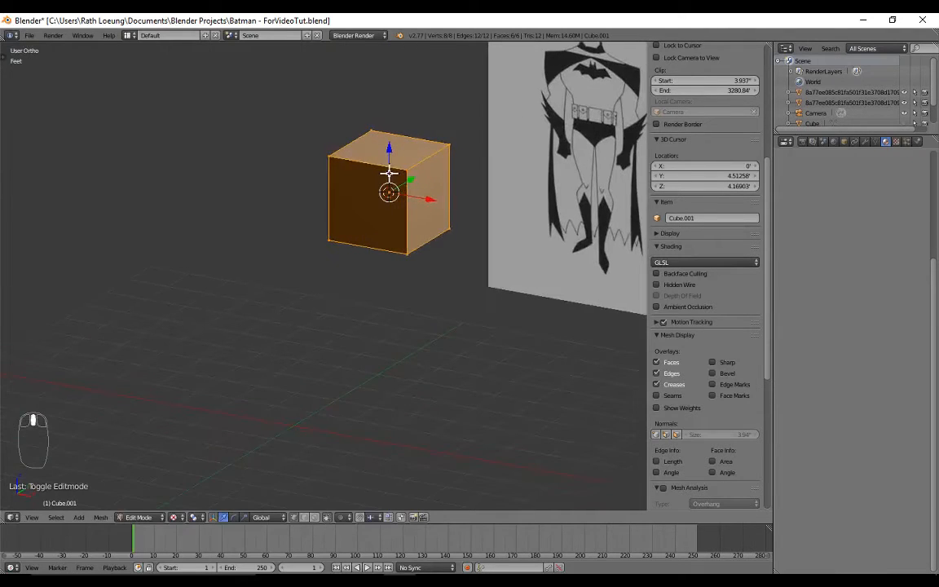
key("ctrl+r")
left_click(377, 163)
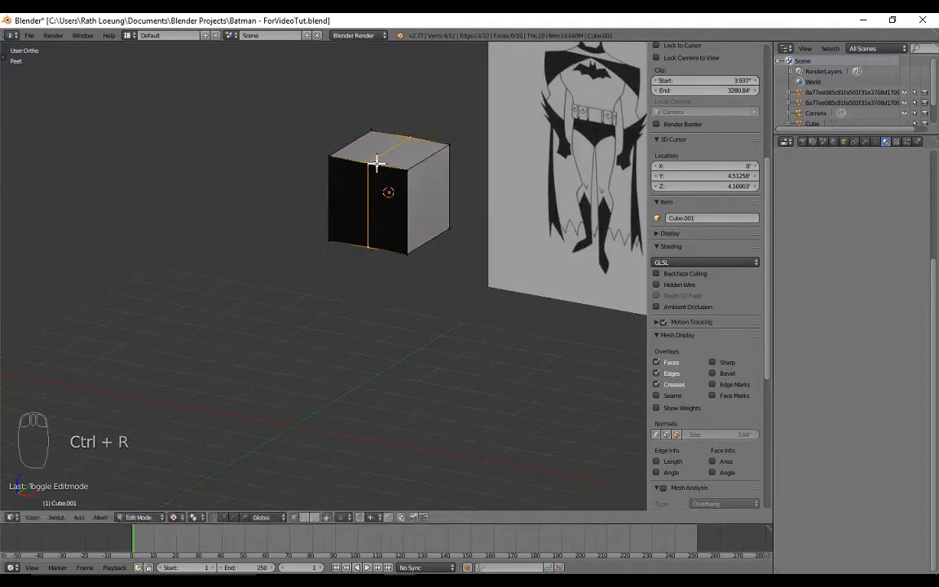
left_click(371, 173)
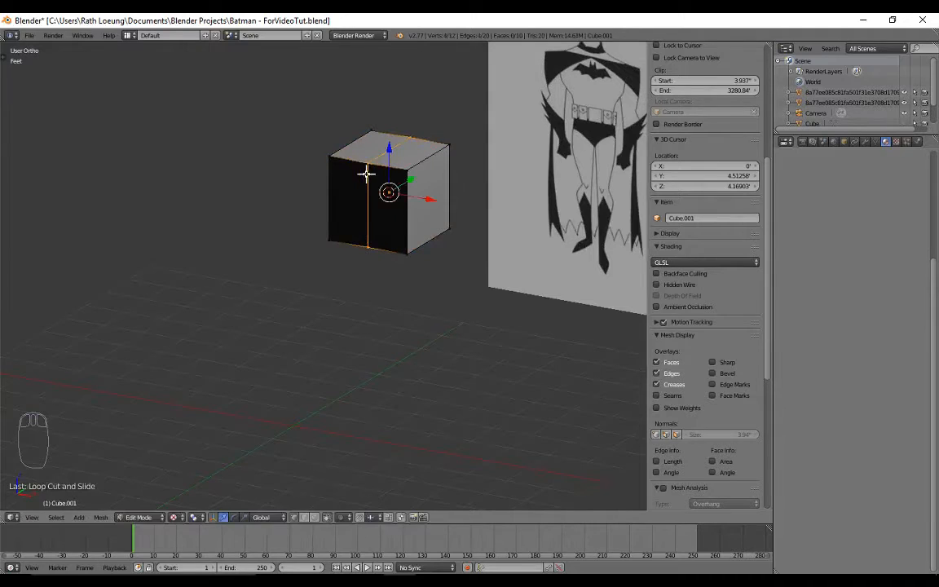
middle_click_drag(342, 202, 359, 183)
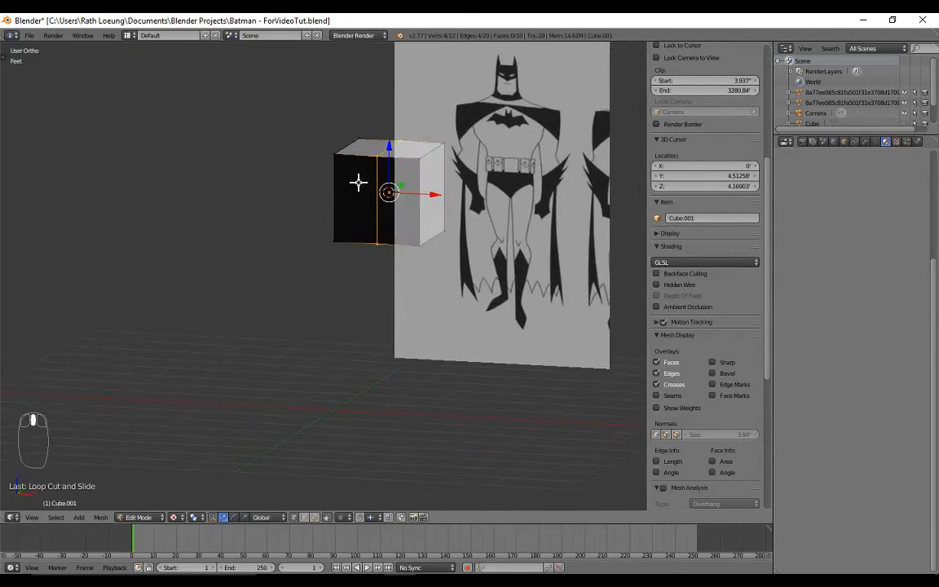
key("KP_1")
scroll(352, 213, "up", 2)
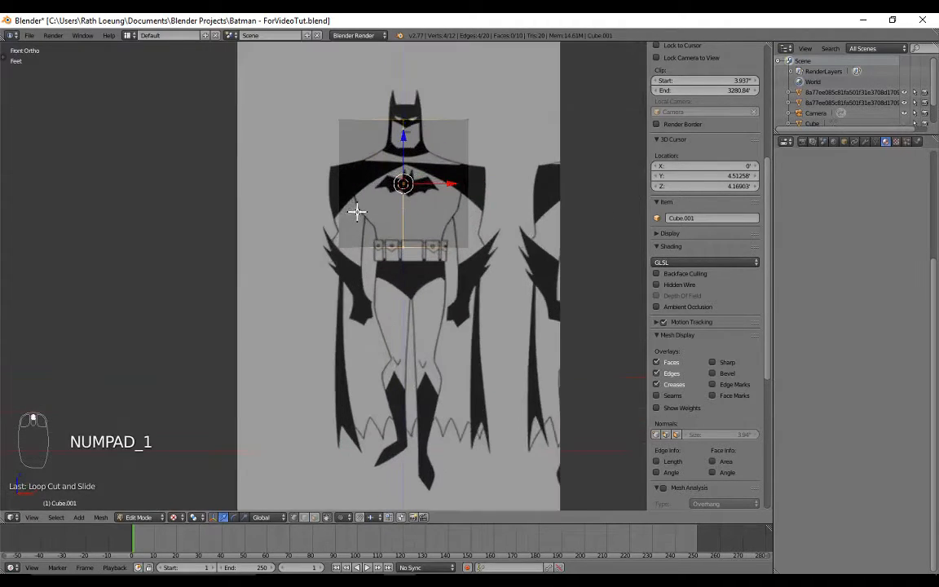
Step: Try to box-select the outer vertices on the cube's left side in front view with only visible geometry selectable
middle_click_drag(402, 169, 355, 223, "shift")
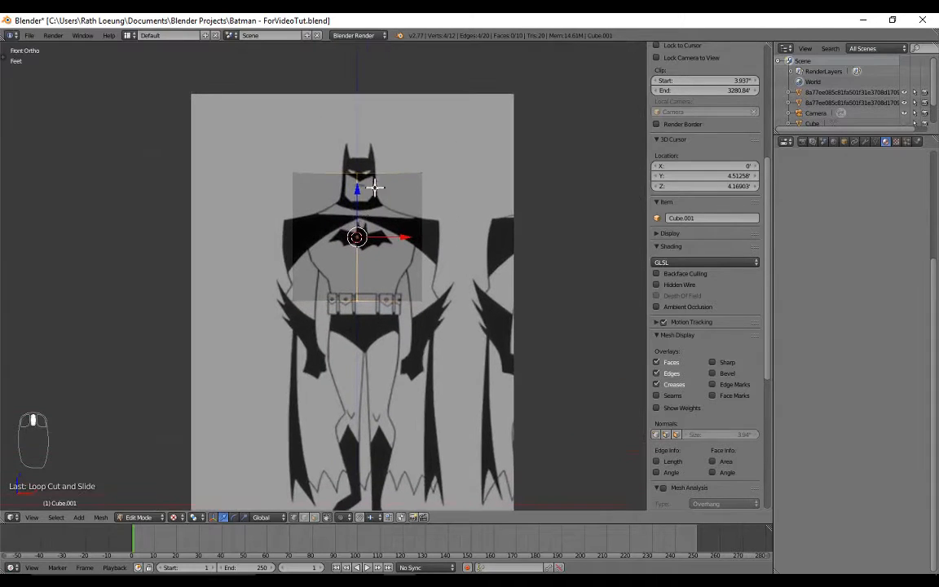
key("a")
key("b")
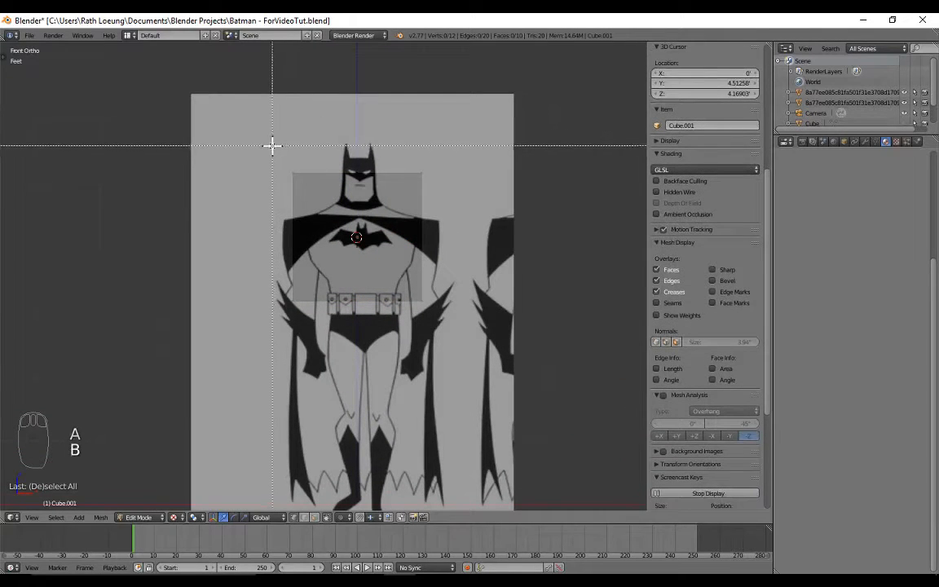
left_click_drag(275, 147, 309, 345)
middle_click_drag(246, 206, 294, 209)
key("a")
key("KP_1")
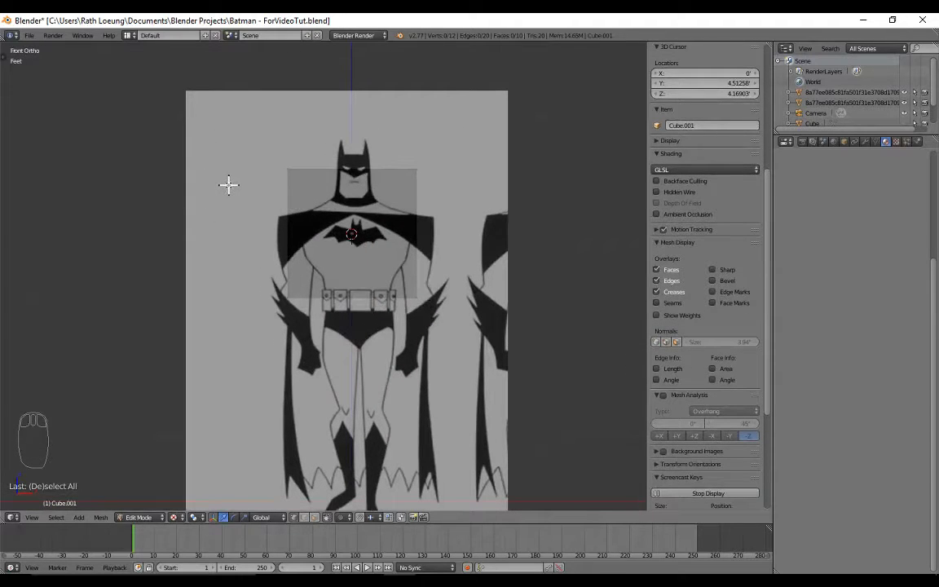
key("b")
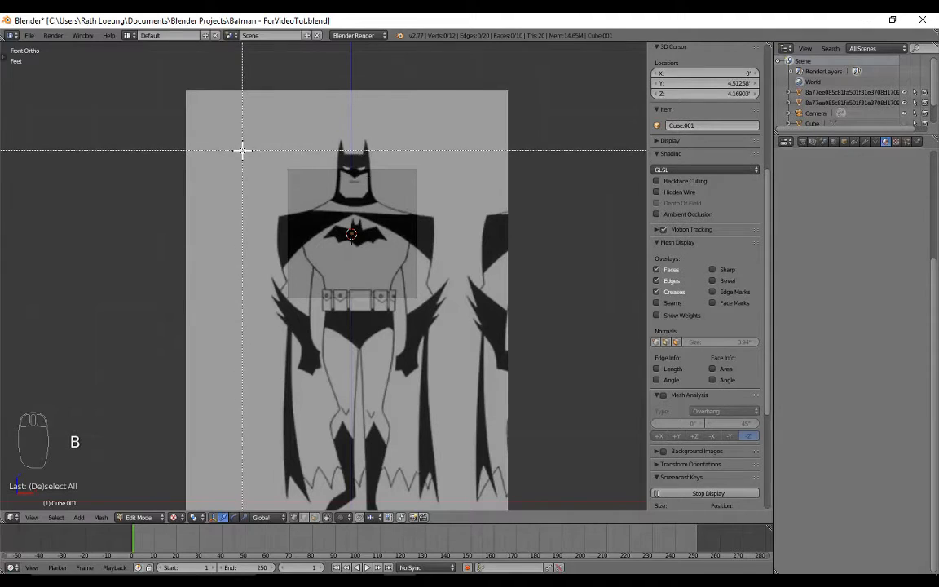
left_click_drag(249, 135, 307, 364)
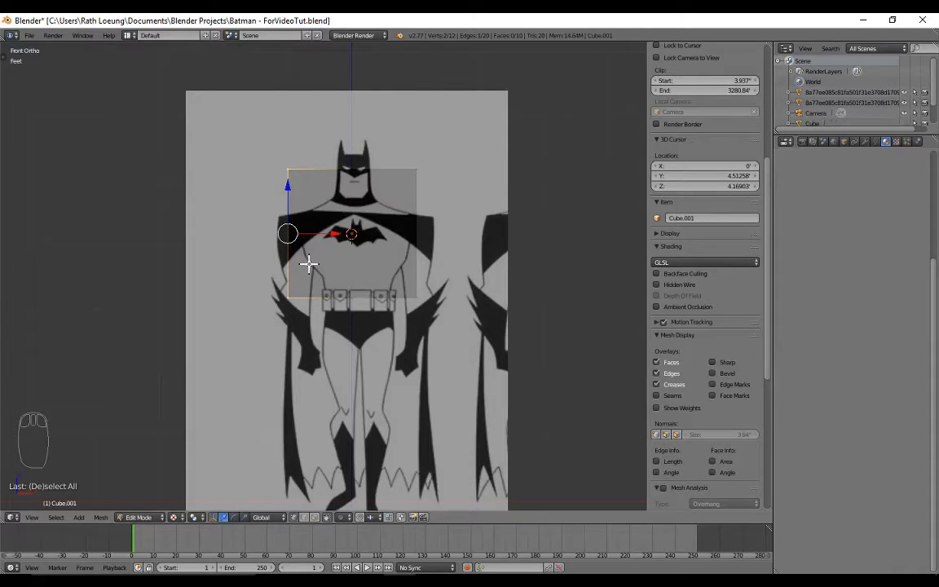
middle_click_drag(272, 216, 298, 278)
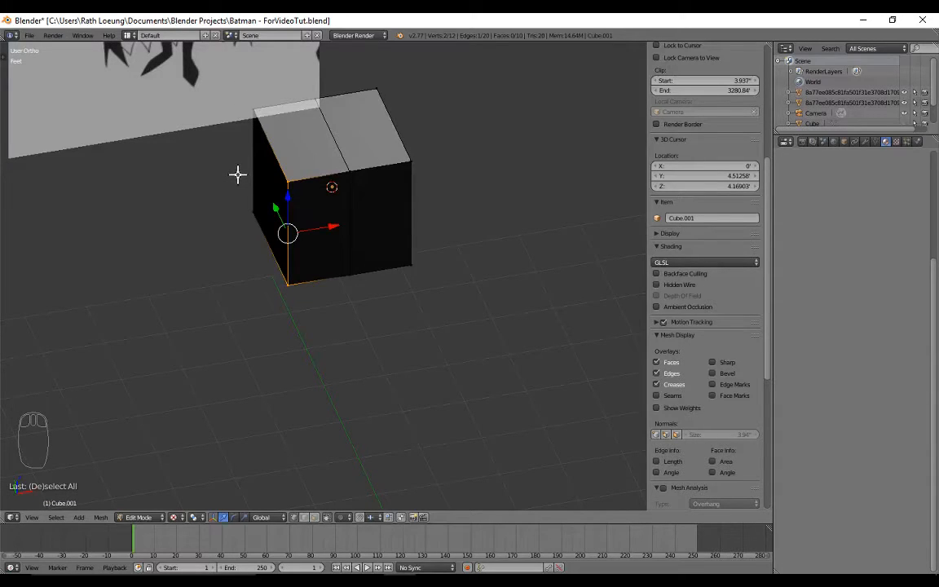
key("KP_1")
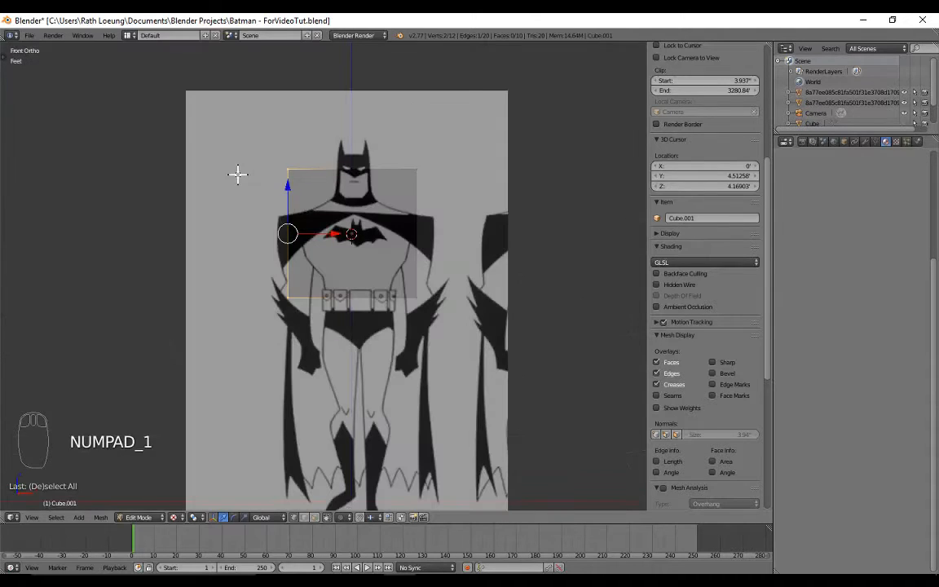
Step: Turn off limiting the selection to visible geometry and circle-select vertices through the cube's left edge
left_click(328, 518)
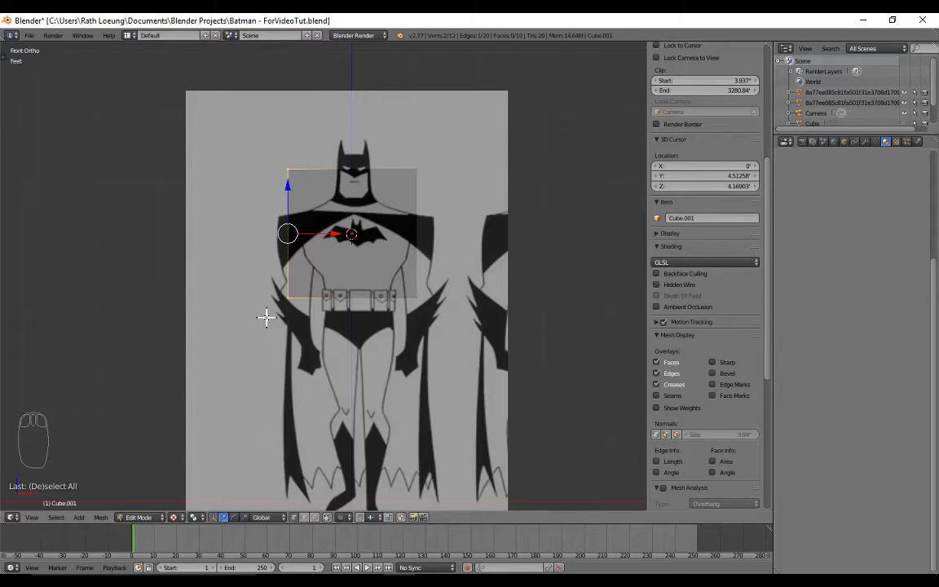
key("c")
left_click(286, 178)
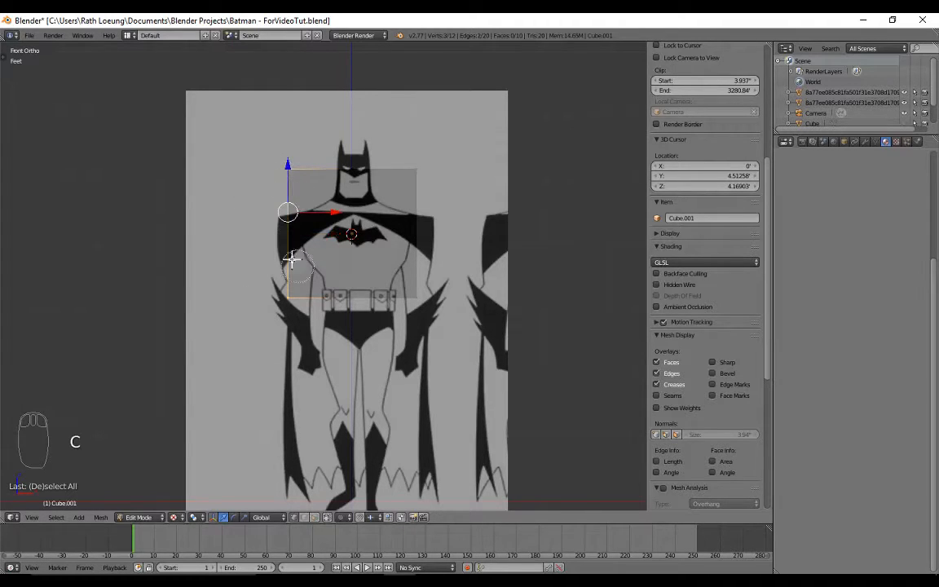
middle_click_drag(247, 198, 260, 221)
key("KP_1")
Step: Box-select all four outer vertices on the cube's left side in front view and delete them
key("b")
left_click_drag(242, 128, 303, 353)
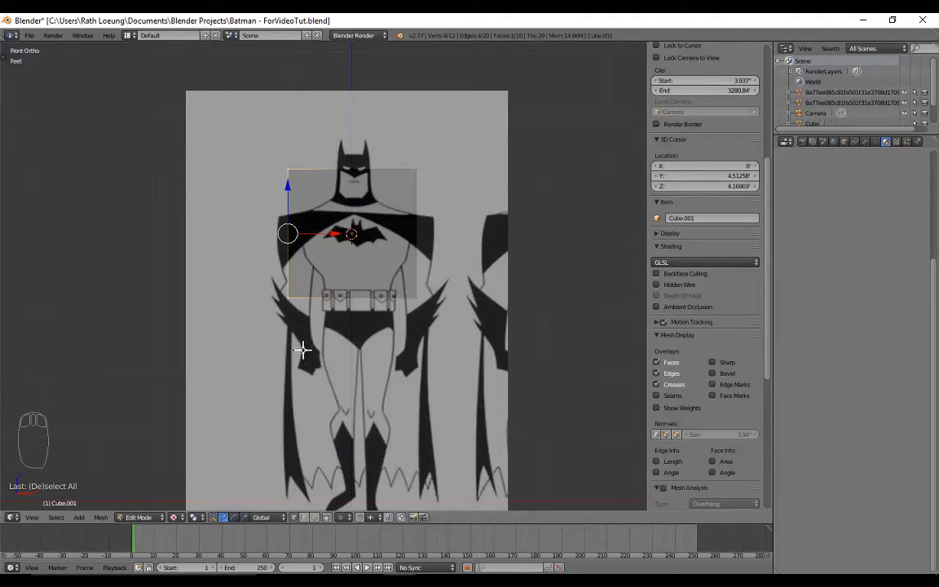
middle_click_drag(245, 220, 267, 239)
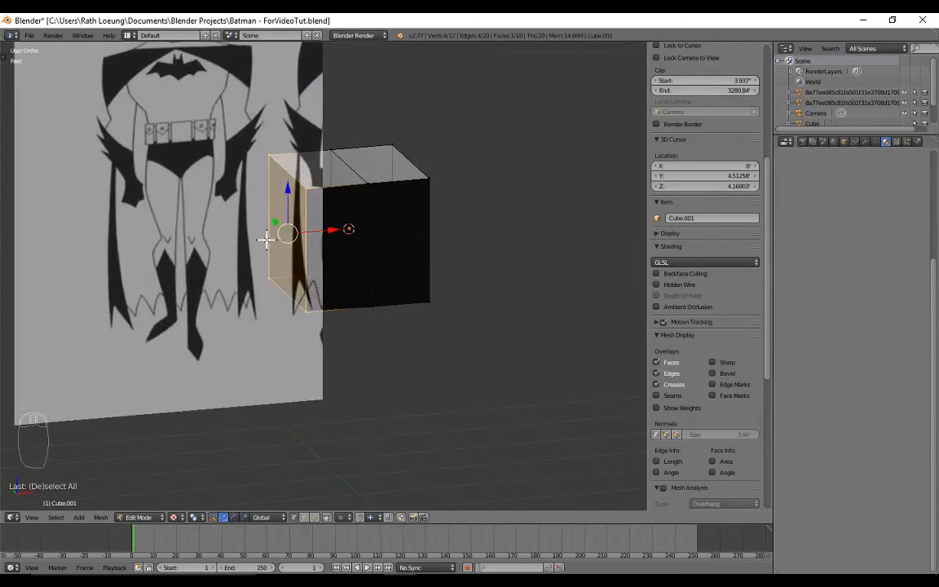
key("x")
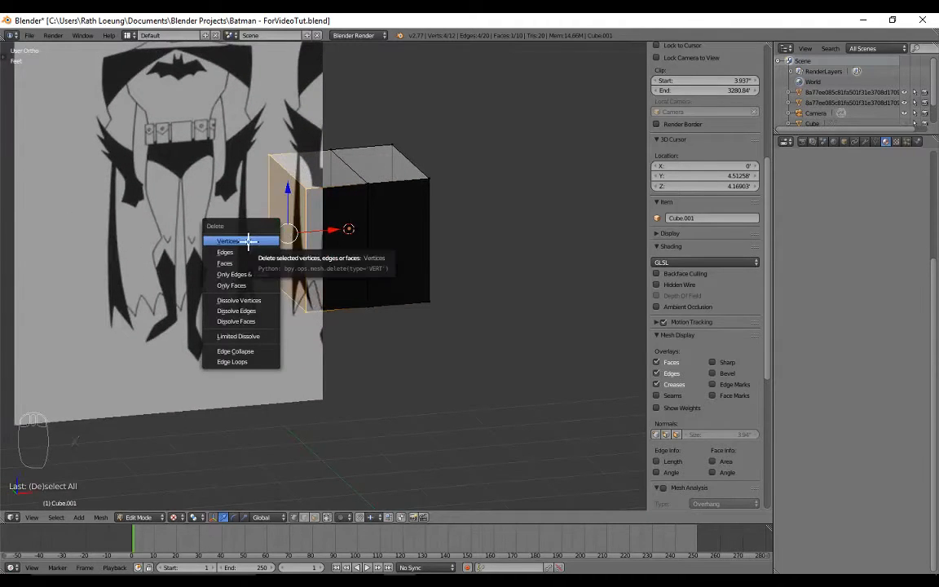
left_click(248, 241)
middle_click_drag(245, 245, 309, 234)
key("KP_1")
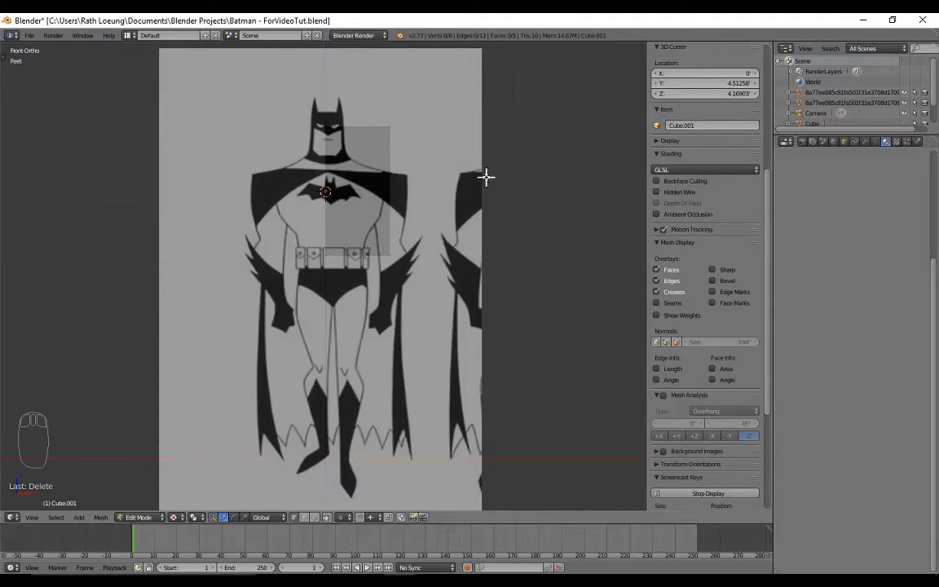
Step: Add a Mirror modifier on the X axis to the remaining half cube and enable Clipping
left_click(866, 143)
left_click(808, 176)
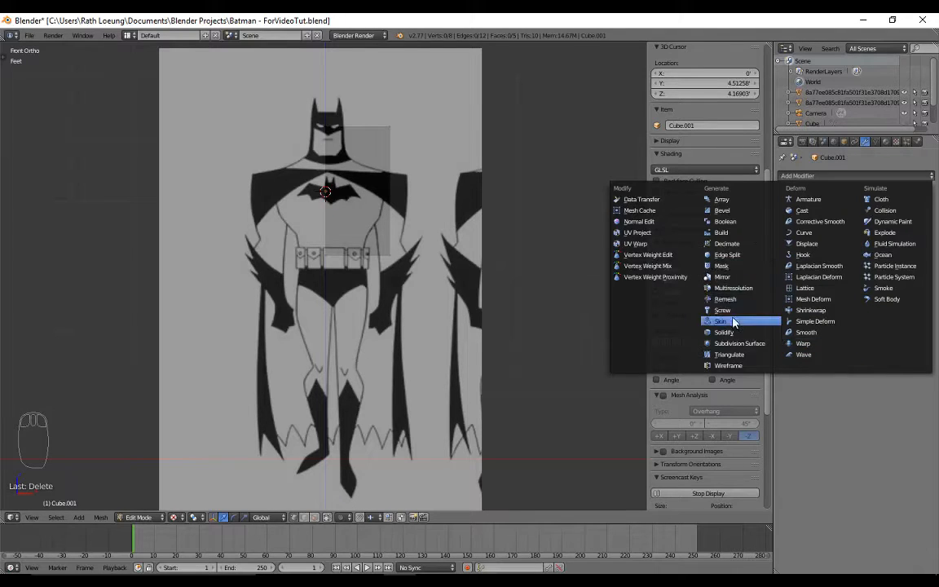
left_click(733, 278)
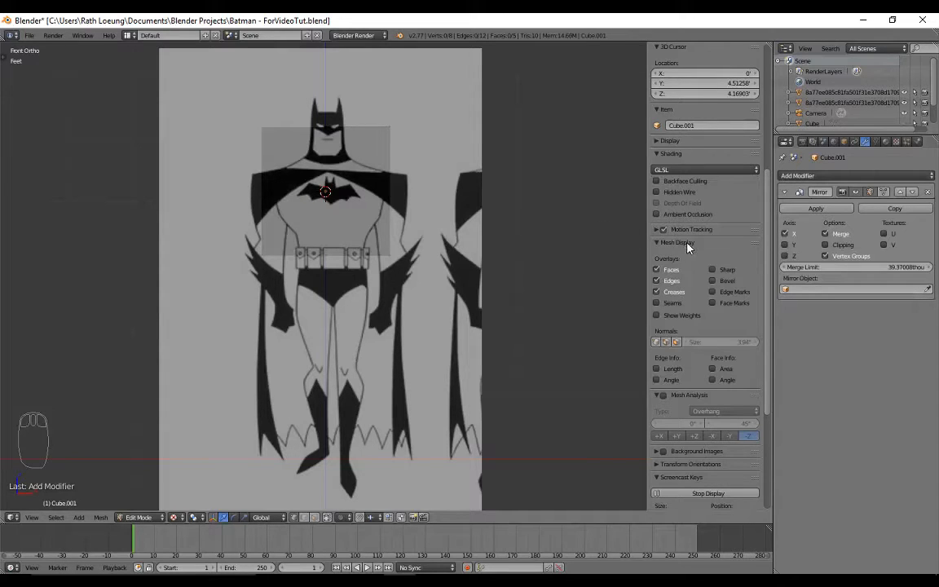
left_click(826, 245)
middle_click_drag(317, 164, 413, 203)
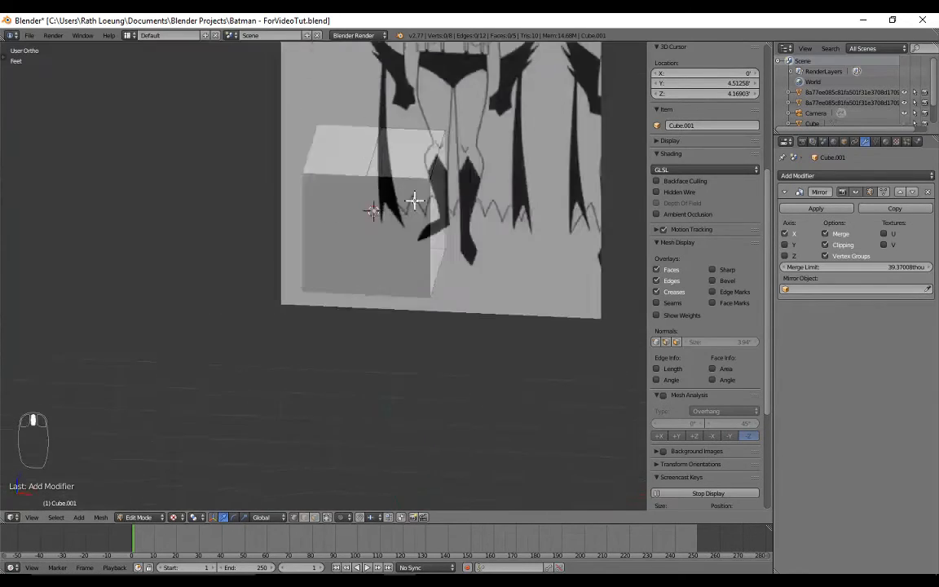
Step: In front view, select the two lower outer vertices of the half cube and move them inward to the figure's waist at the belt
key("a")
key("KP_1")
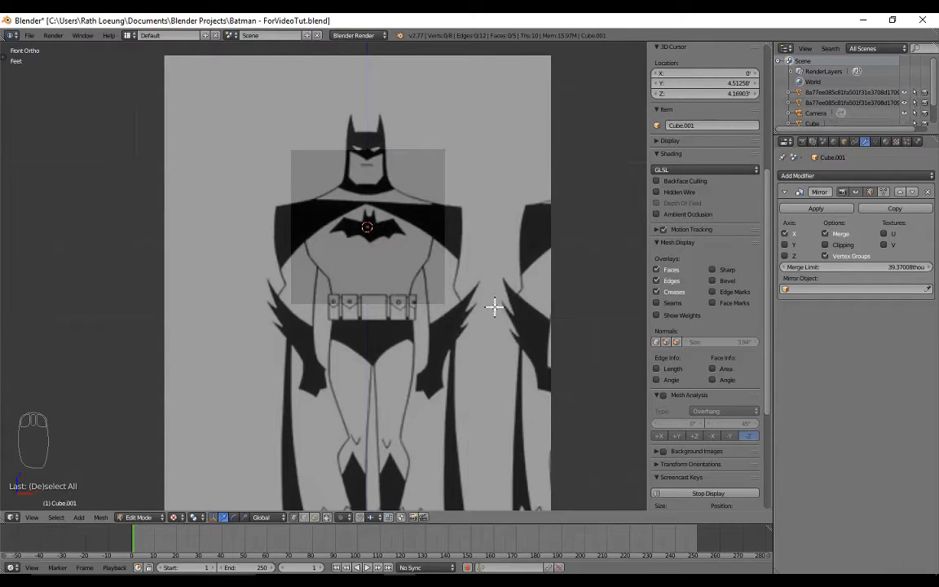
key("c")
left_click(440, 301)
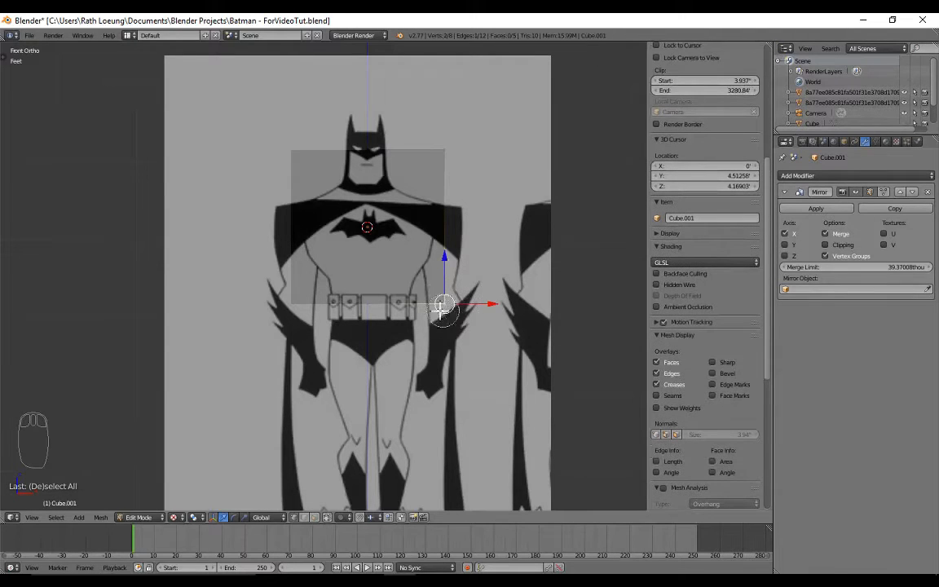
mouse_move(444, 305)
middle_mouse_down()
mouse_move(477, 294)
mouse_move(444, 285)
middle_mouse_up()
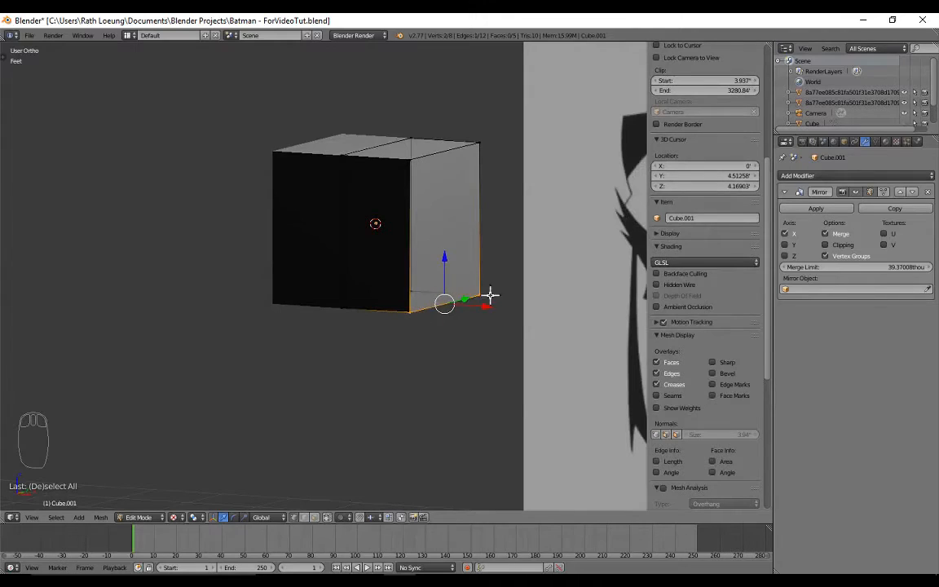
key("KP_1")
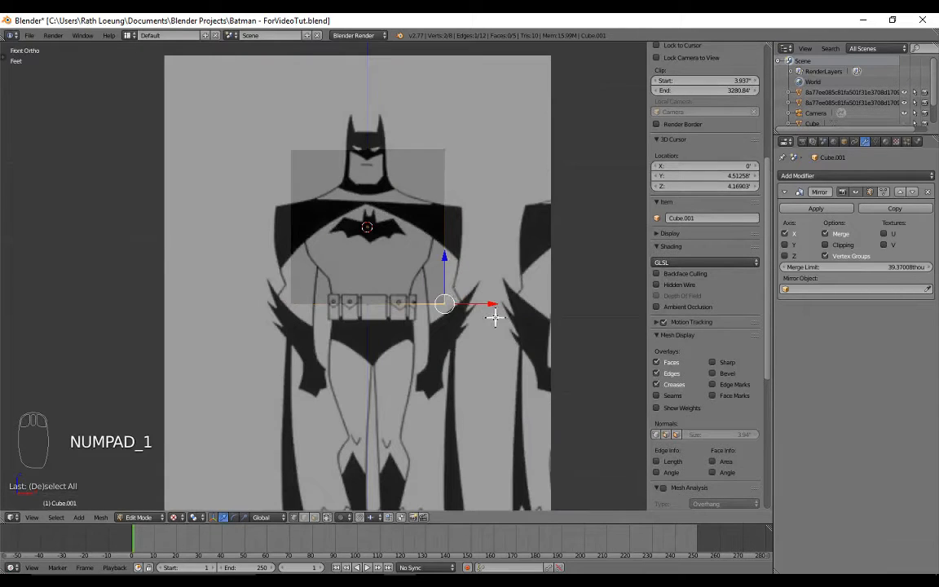
key("g")
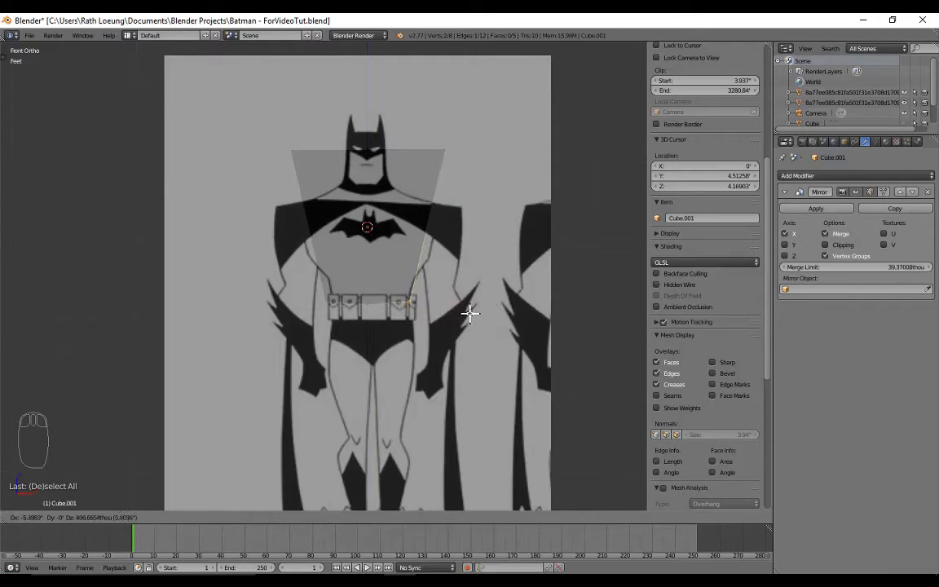
left_click(470, 313)
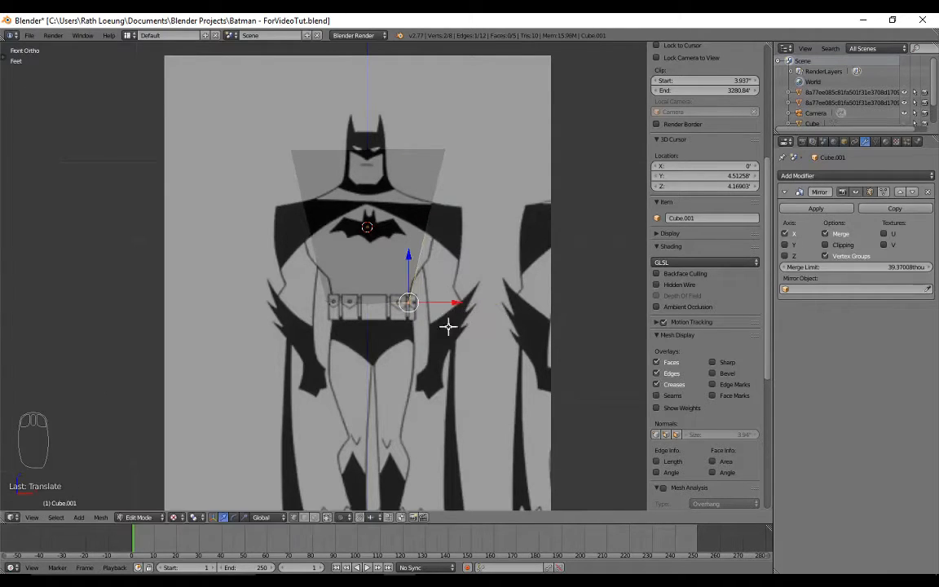
Step: Select the two upper outer vertices and move them down and inward to the top of the figure's shoulder
key("a")
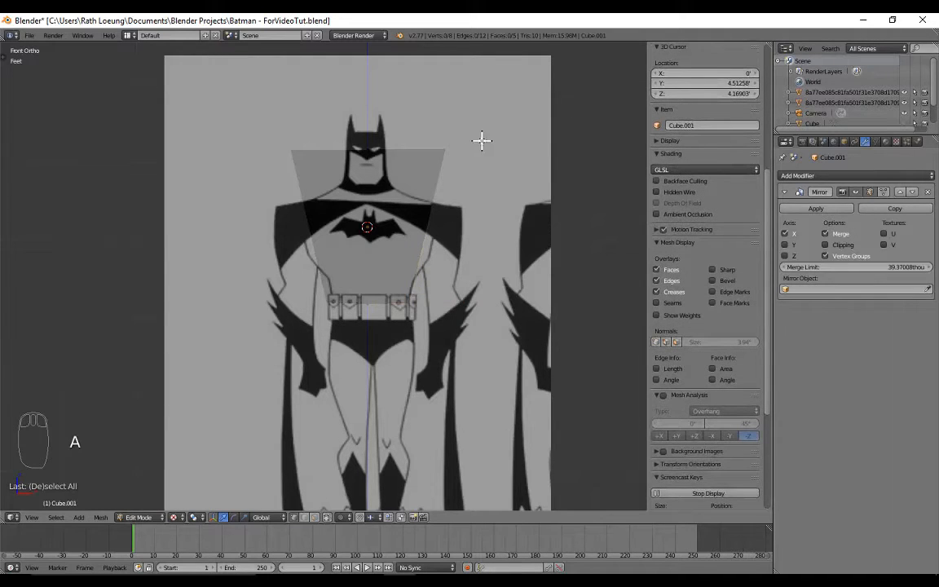
key("b")
left_click_drag(455, 148, 435, 205)
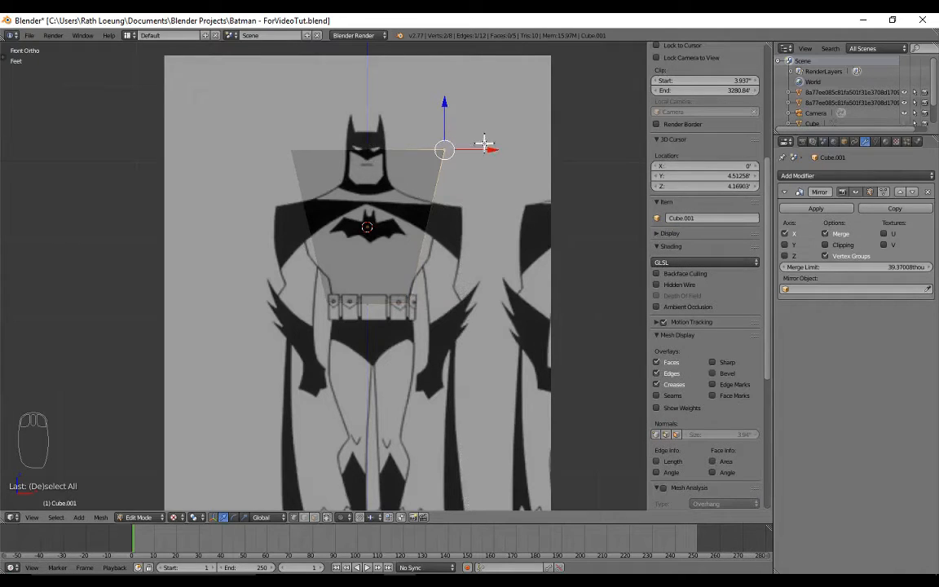
key("g")
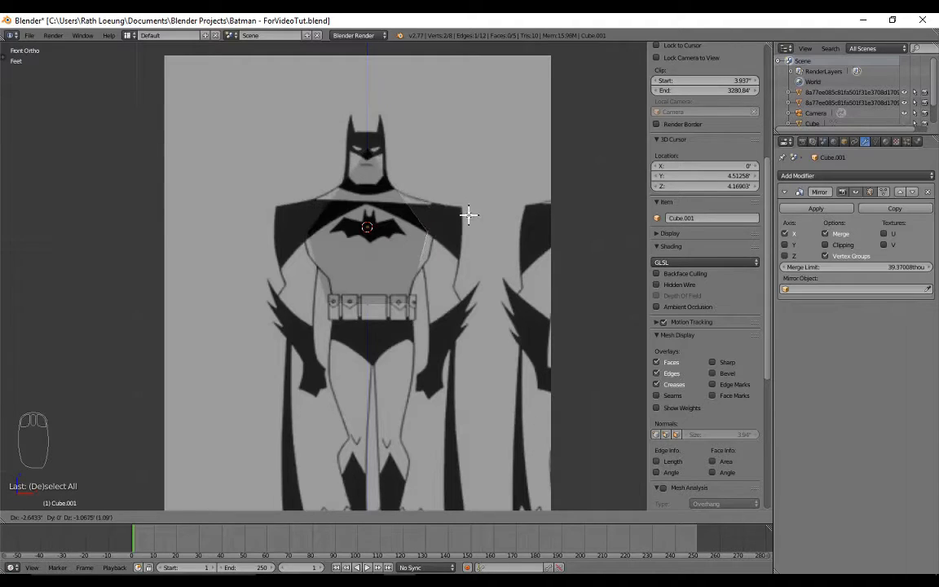
left_click(476, 187)
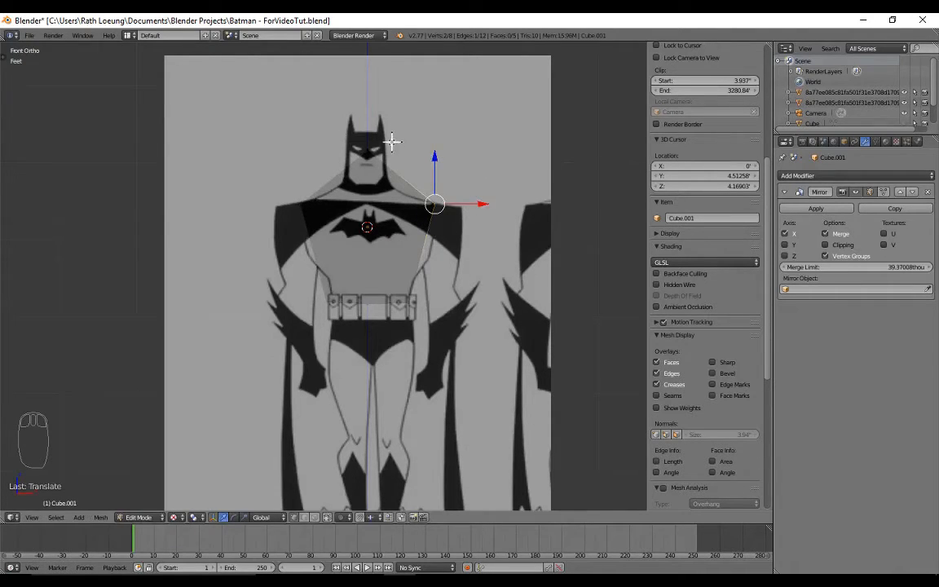
Step: Select the two upper centre vertices and move them down from the face to the base of the figure's neck
key("a")
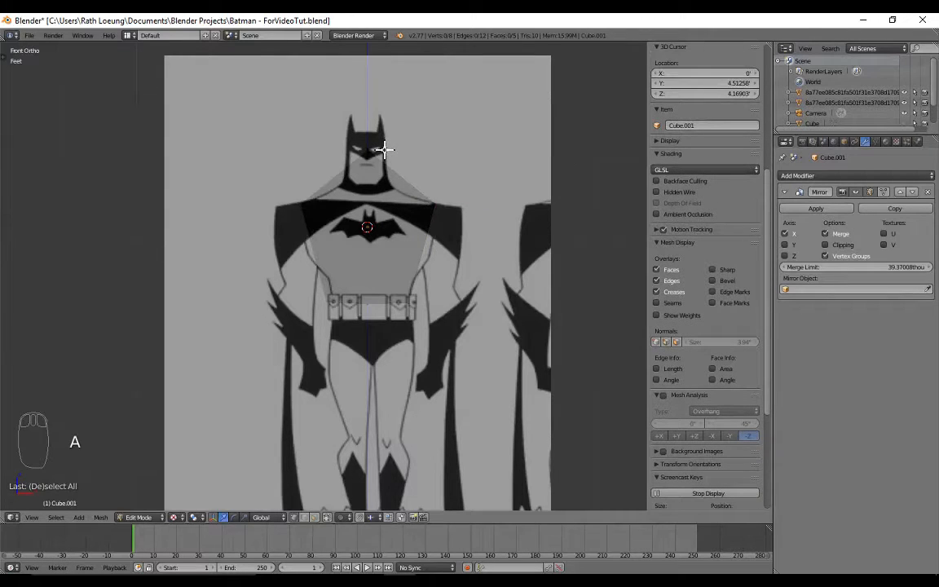
key("b")
left_click_drag(369, 116, 314, 163)
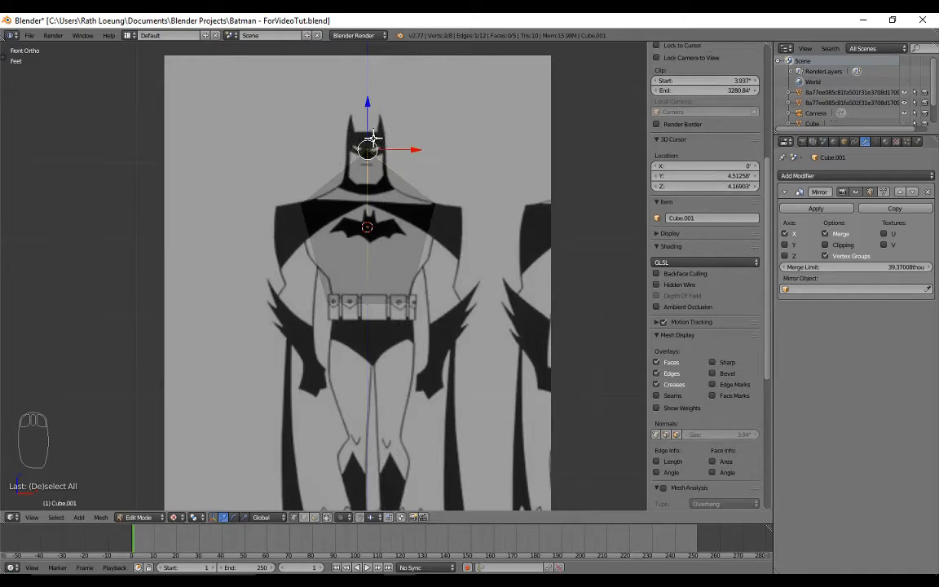
key("g")
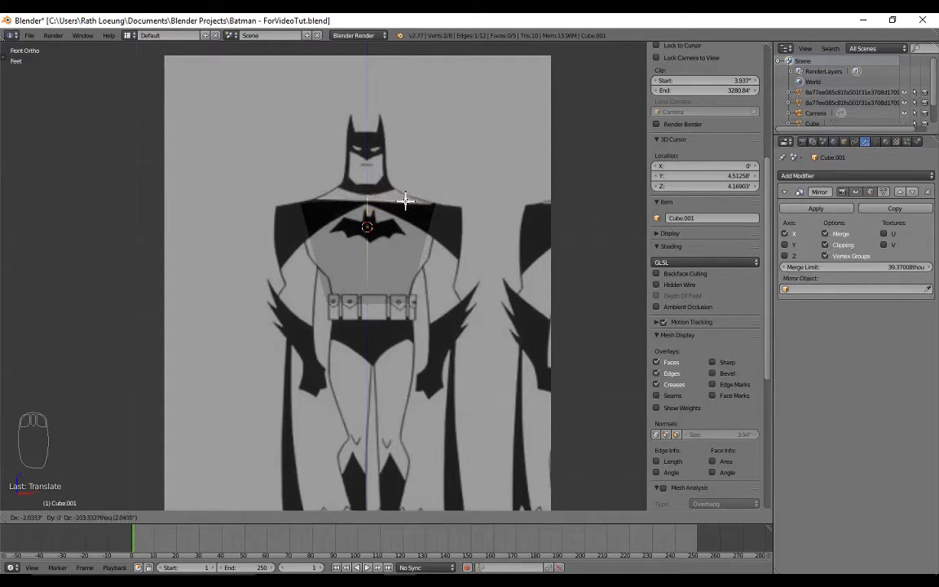
left_click(405, 199)
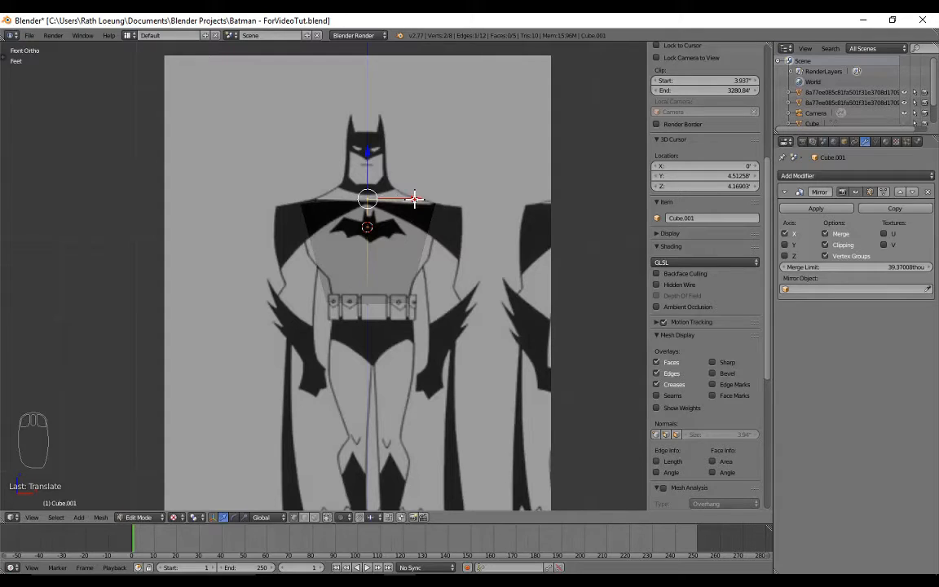
Step: In right side view, select the whole half-cube mesh and move it along Y onto the torso of the side reference figure
key("KP_1")
key("KP_3")
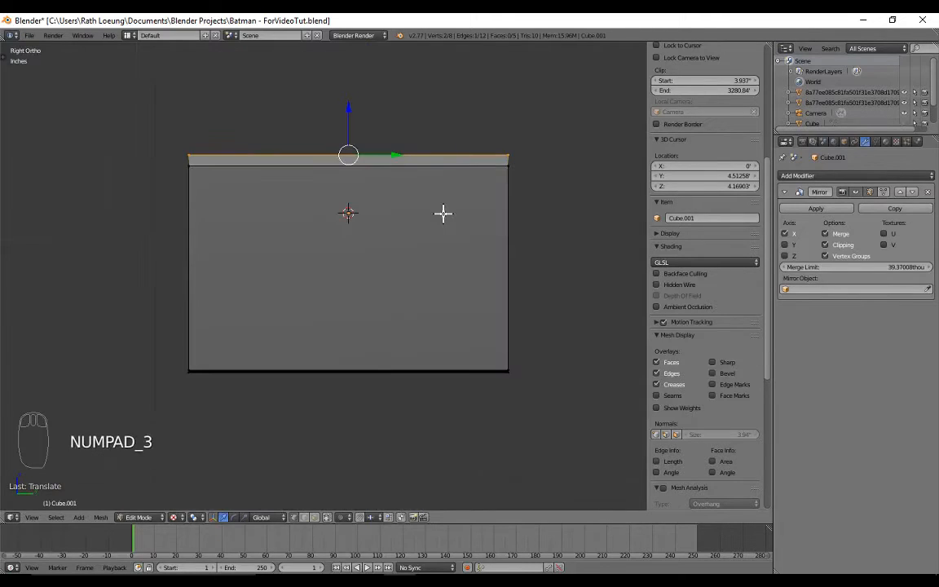
scroll(443, 214, "down", 5)
scroll(443, 213, "down", 2)
middle_click_drag(445, 217, 488, 213, "shift")
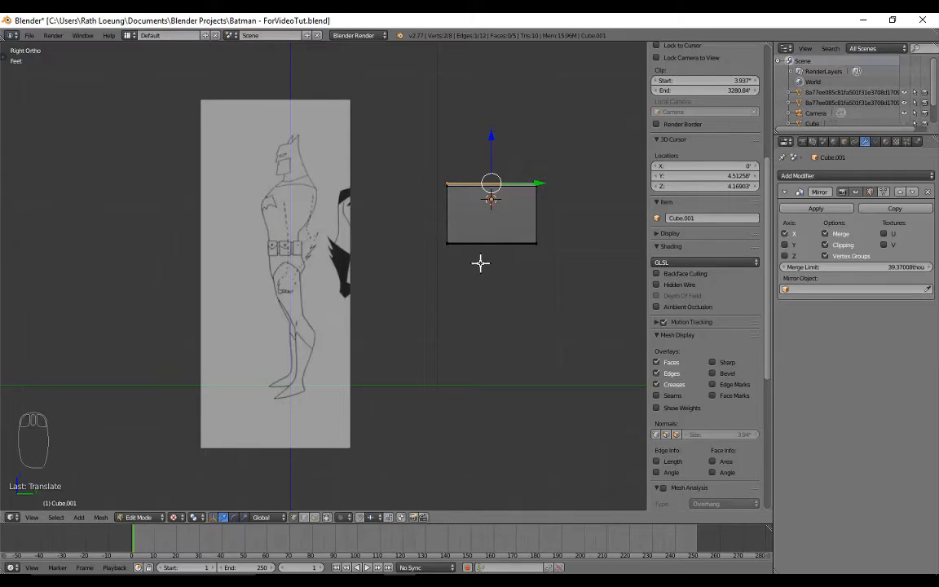
key("a")
key("a")
key("a")
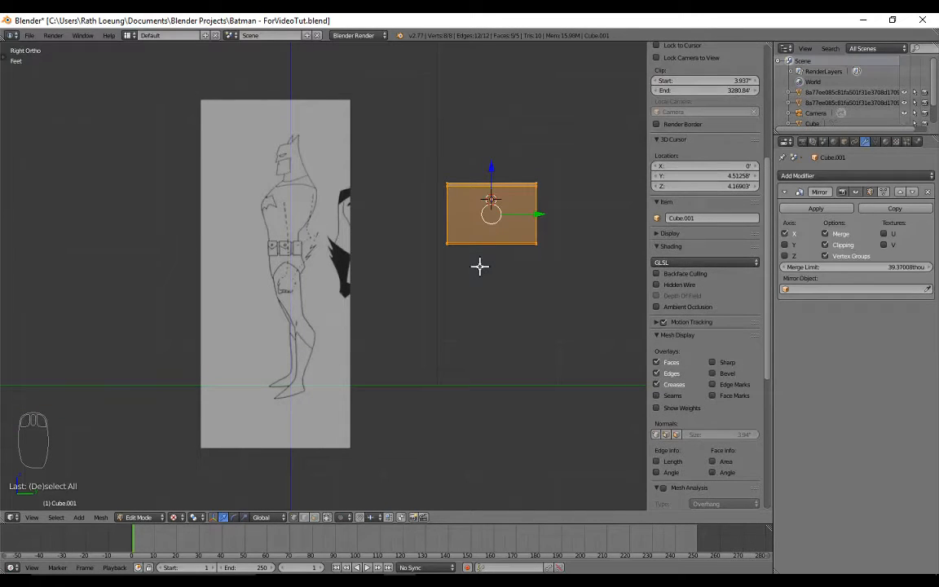
key("g")
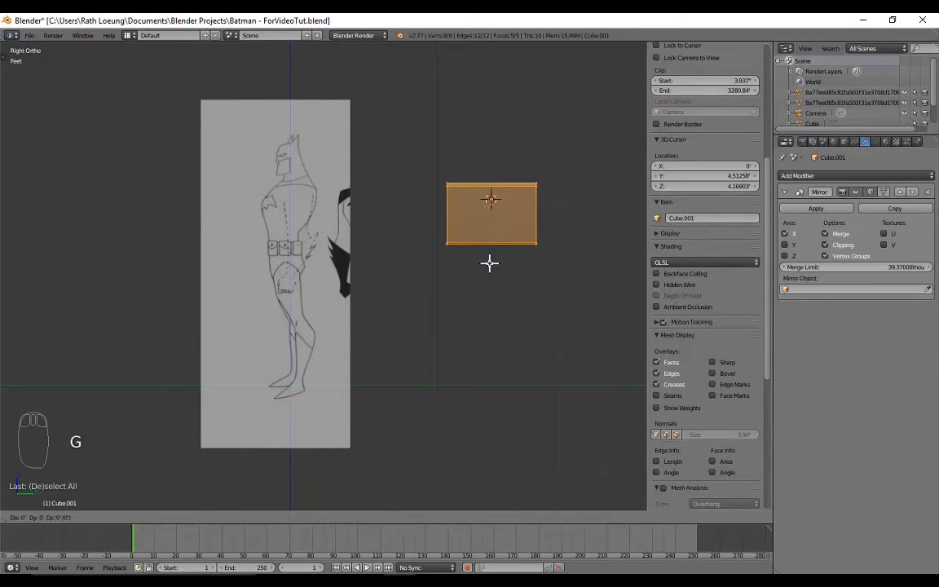
key("y")
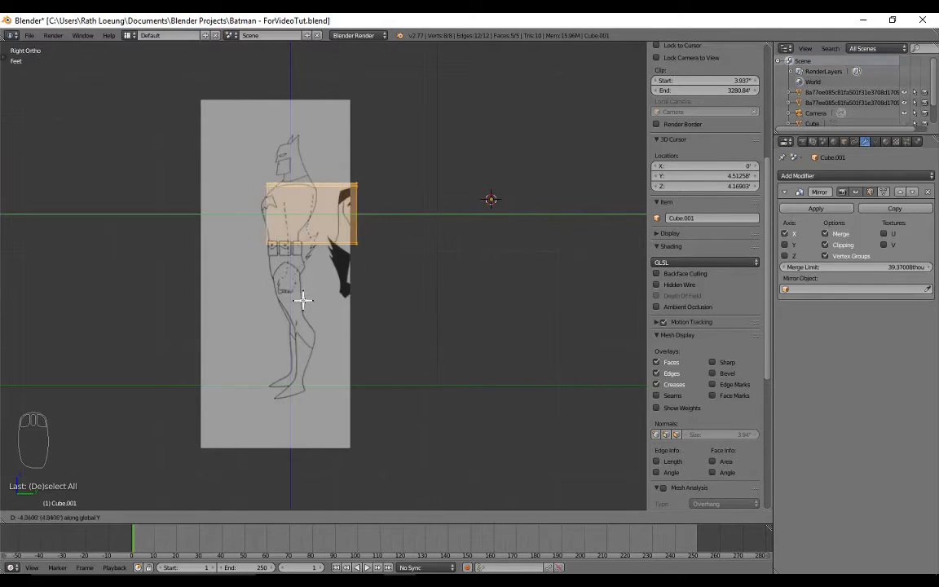
left_click(288, 307)
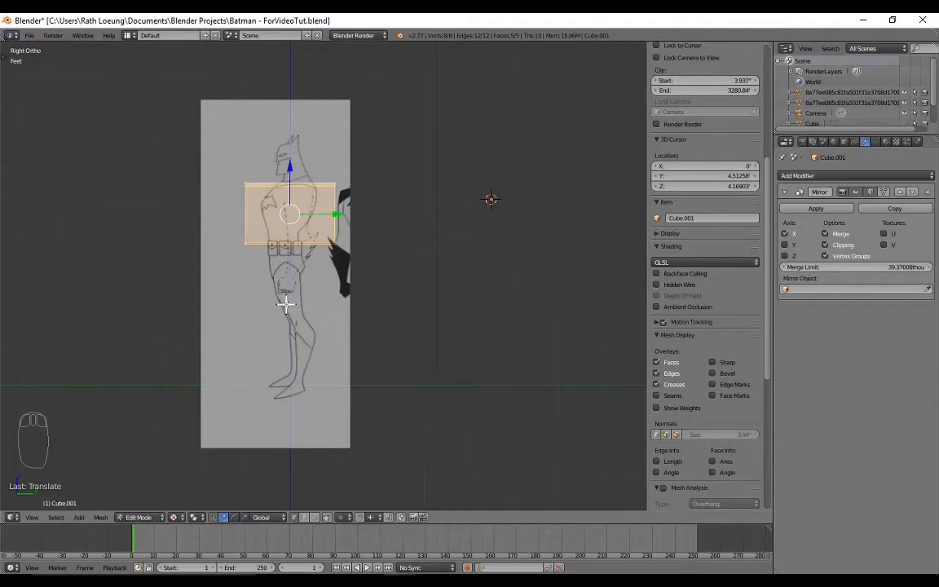
Step: Select the upper front vertices and move them along Y to the front of the figure's shoulder line below the neck
scroll(287, 278, "up", 4)
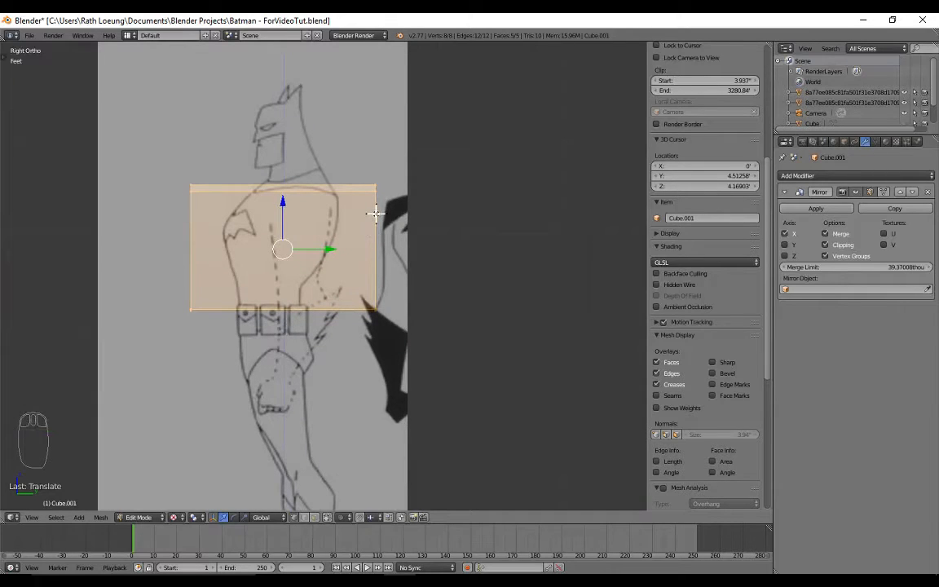
key("a")
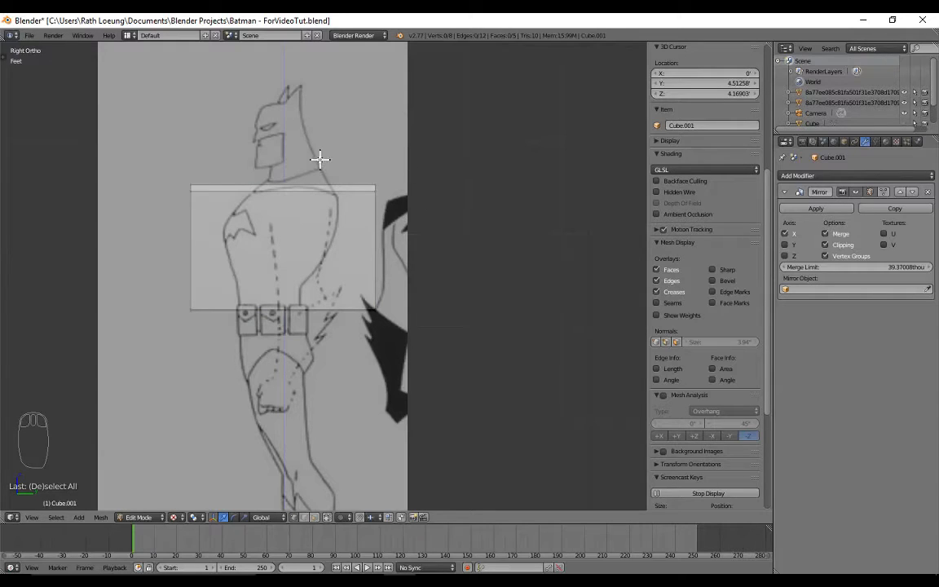
key("b")
left_click_drag(163, 142, 213, 228)
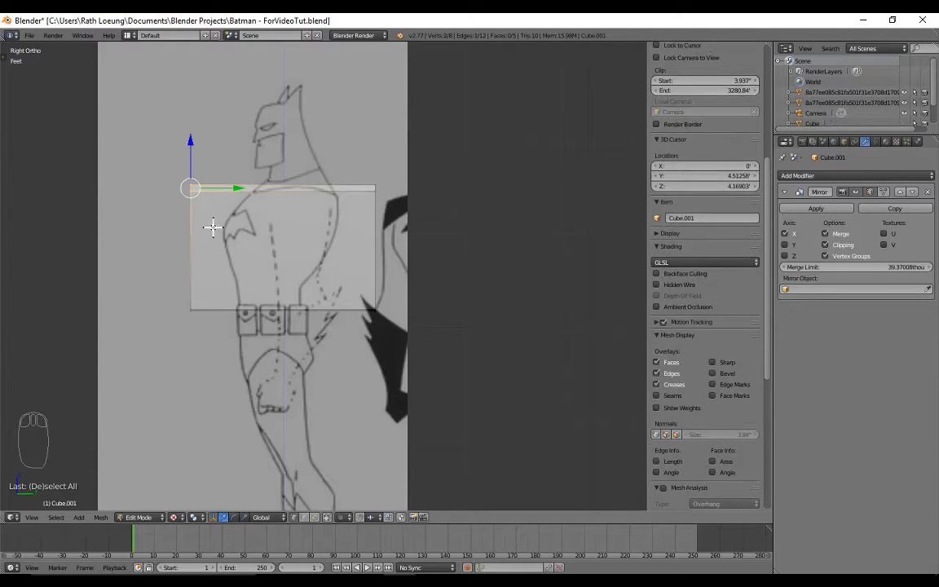
key("g")
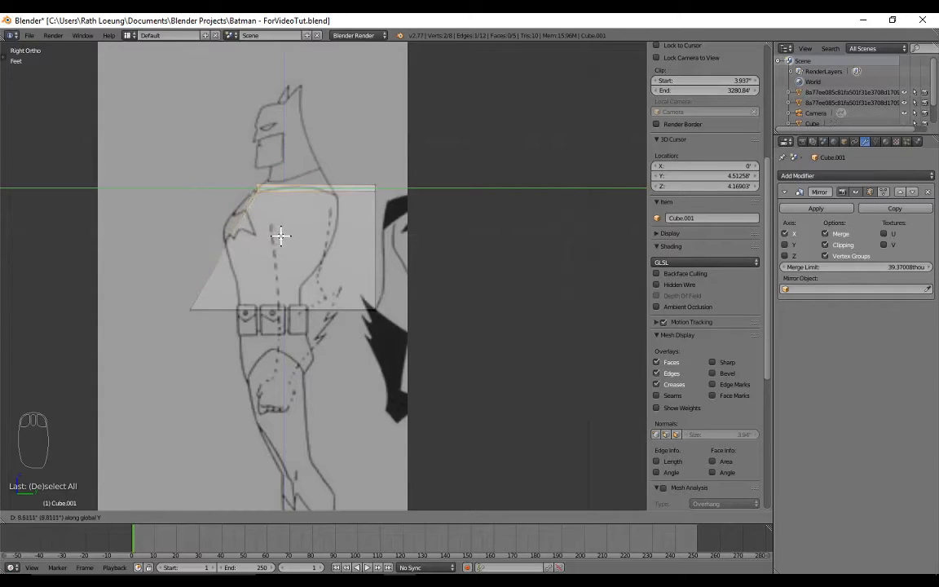
left_click(278, 236)
scroll(257, 188, "up", 2)
scroll(258, 188, "down", 2)
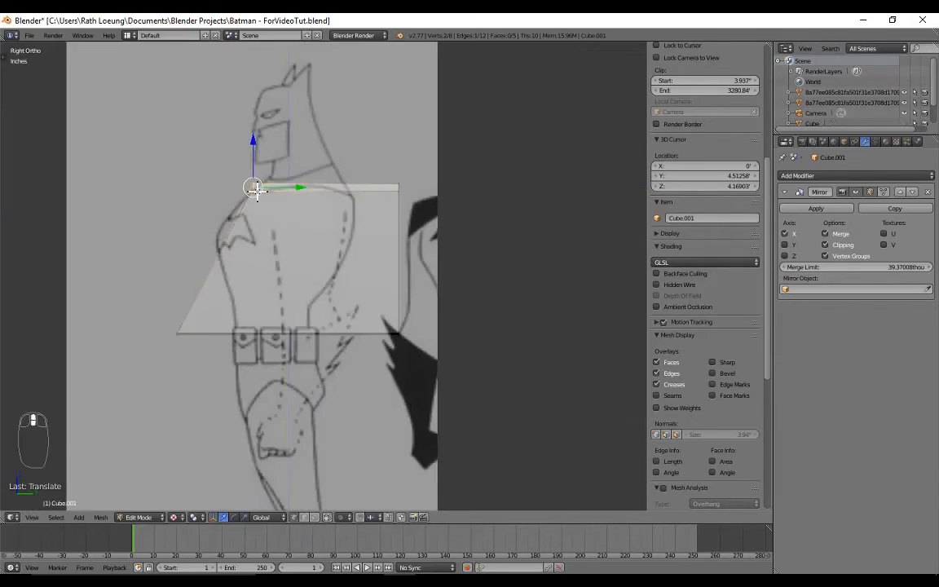
Step: Select the upper rear vertices and move them along Y to the top of the figure's back
key("a")
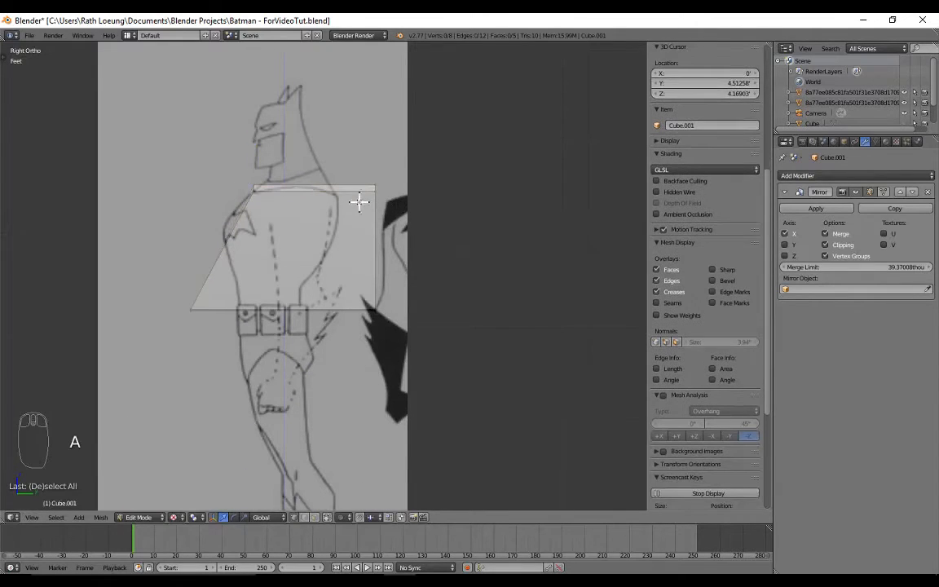
key("b")
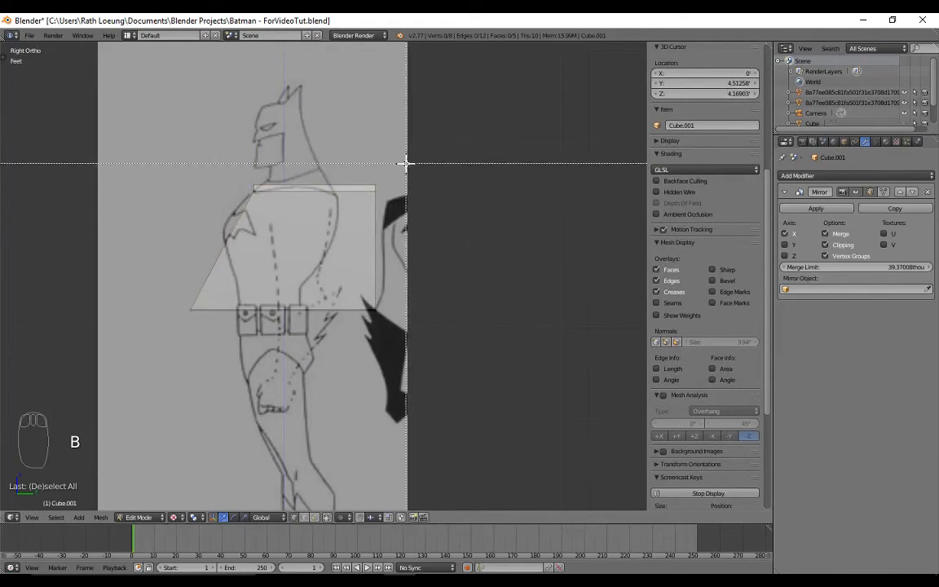
left_click_drag(407, 162, 355, 217)
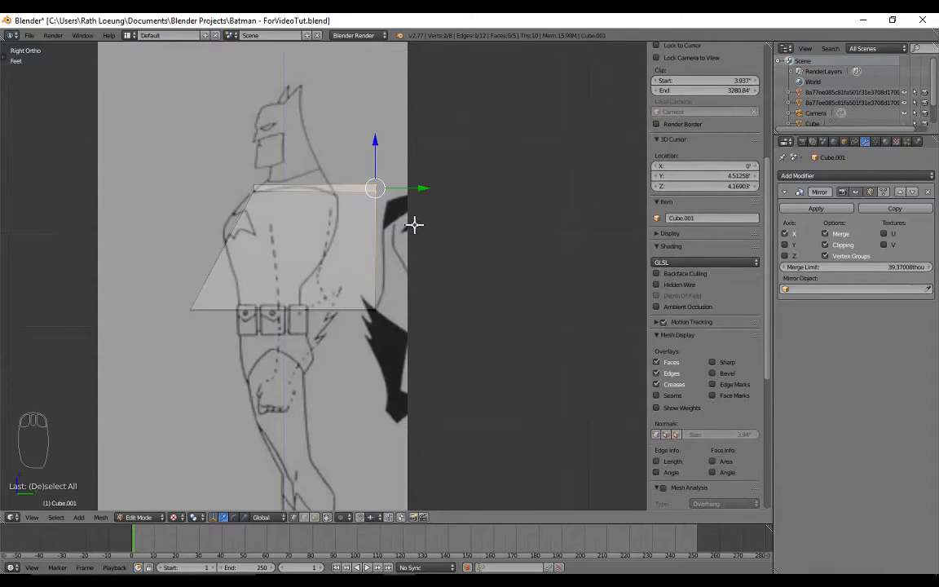
key("g")
key("y")
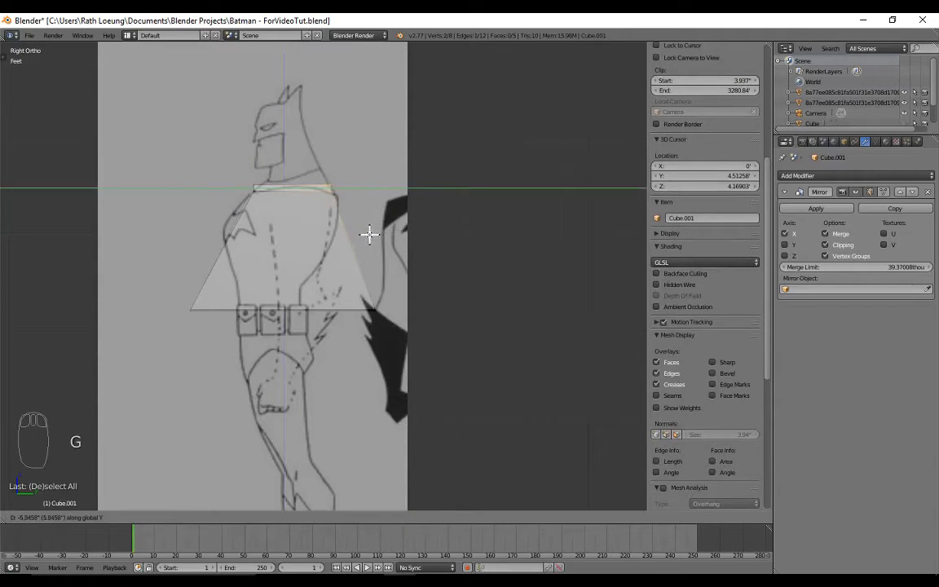
left_click(370, 234)
Step: Select the lower rear vertices and move them along Y to the back of the figure's waist at the belt
key("a")
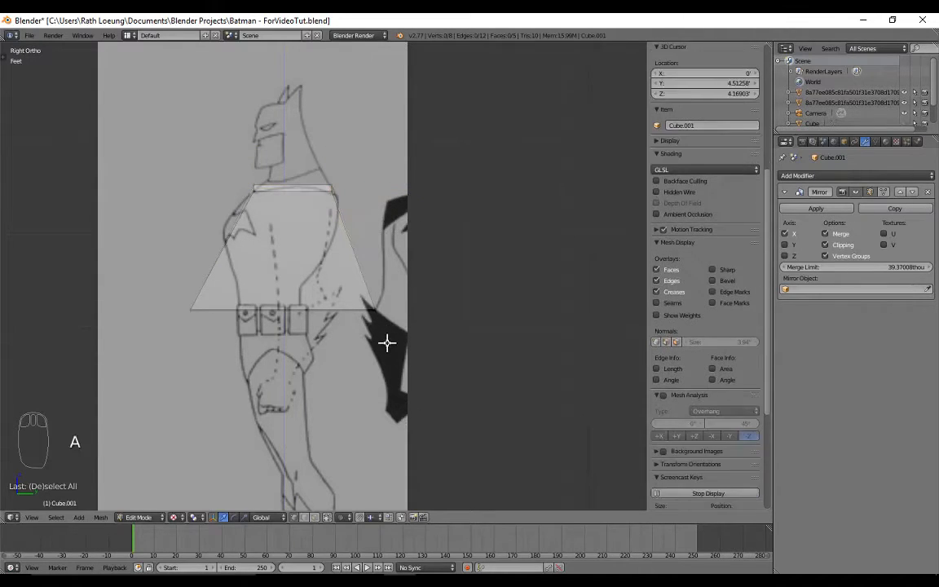
key("b")
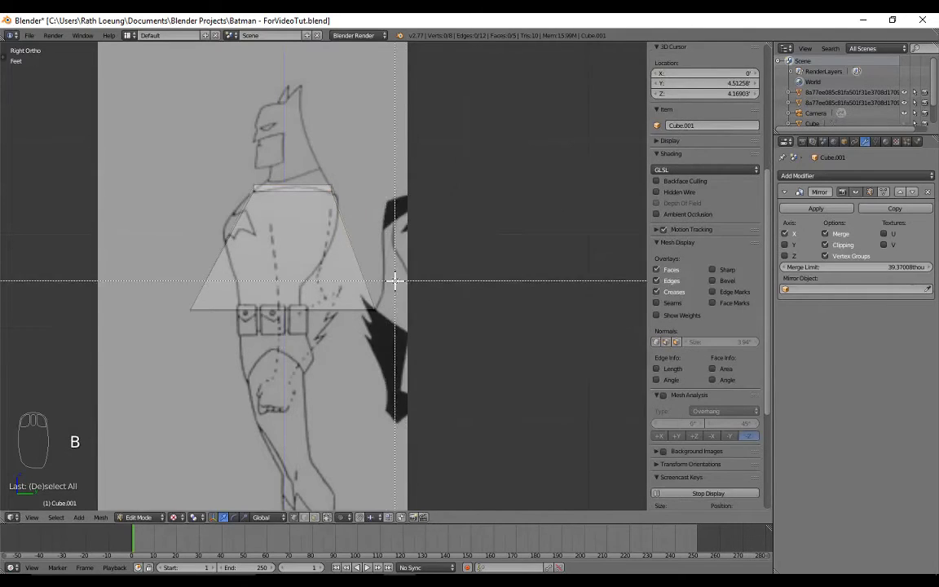
left_click_drag(392, 279, 340, 361)
key("g")
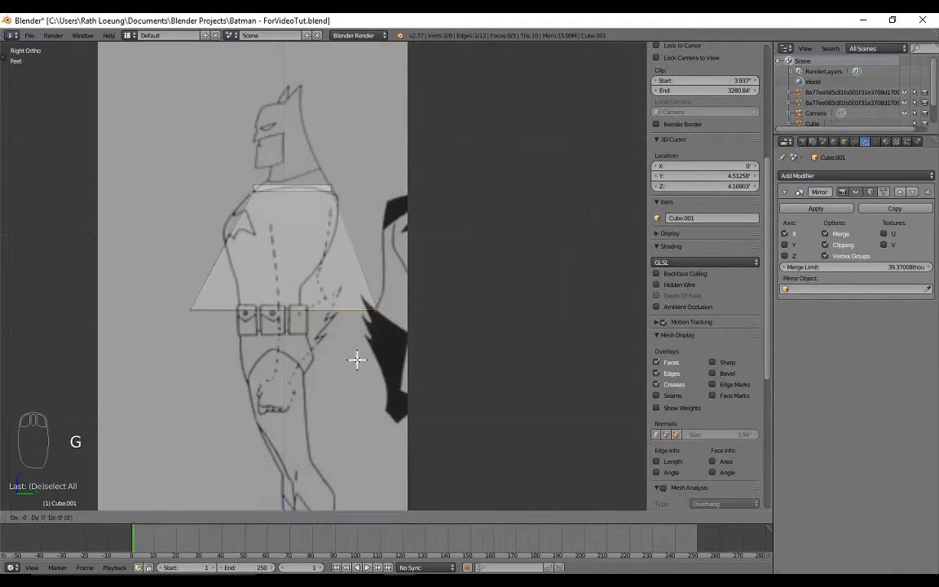
left_click(280, 352)
Step: Select the lower front vertices and move them along Y to the front of the figure's waist at the belt
key("a")
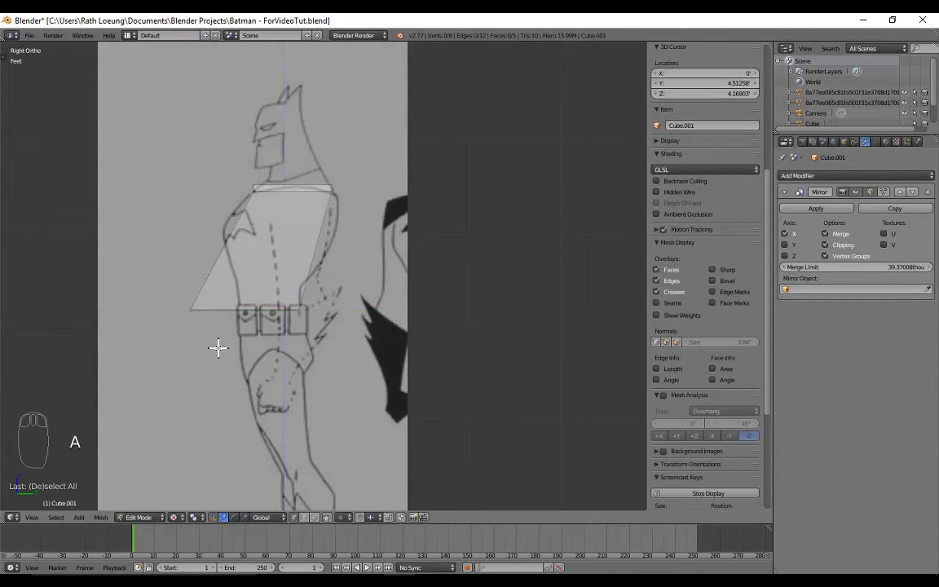
key("b")
left_click_drag(166, 307, 227, 336)
key("g")
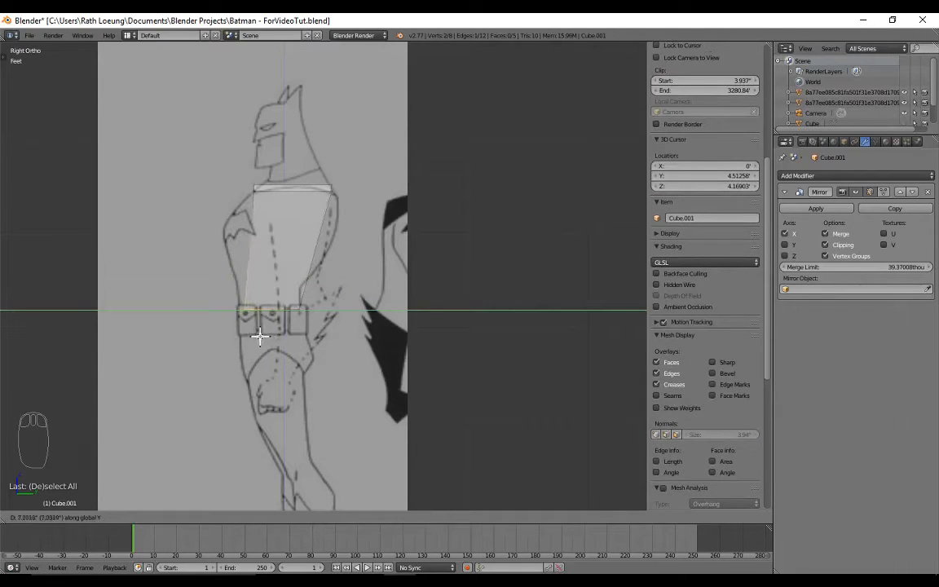
left_click(256, 333)
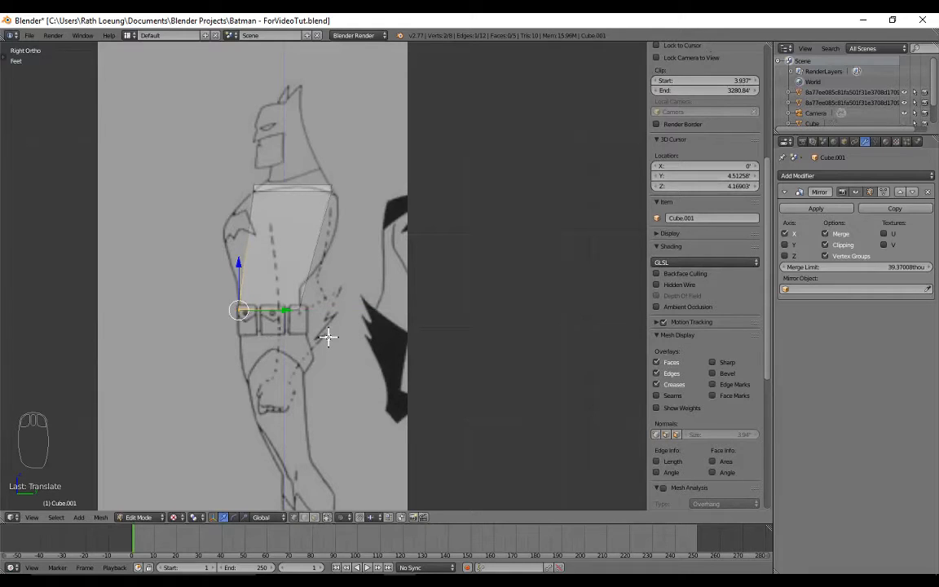
Step: Add a horizontal loop cut to the torso just above the belt and move it along Y to match the waist in side view
key("KP_1")
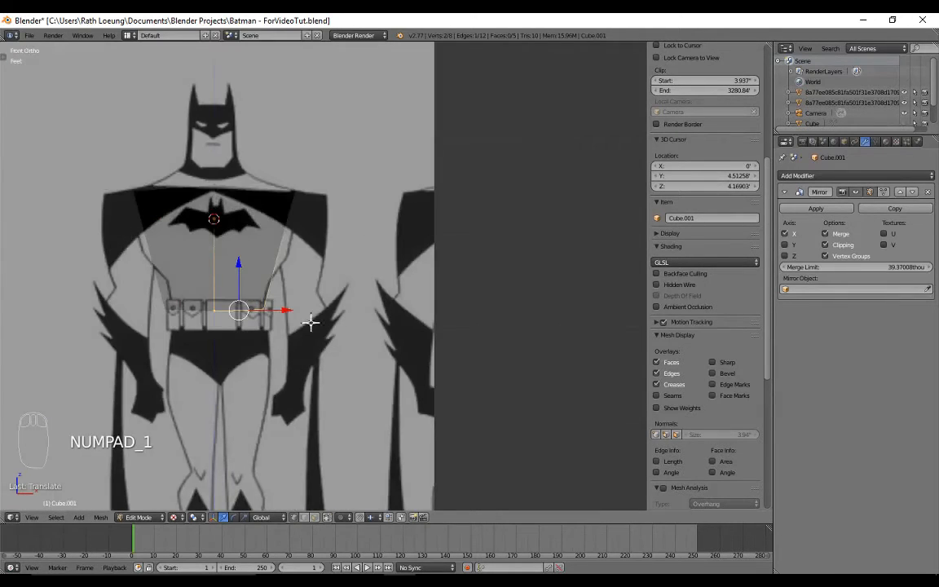
key("KP_3")
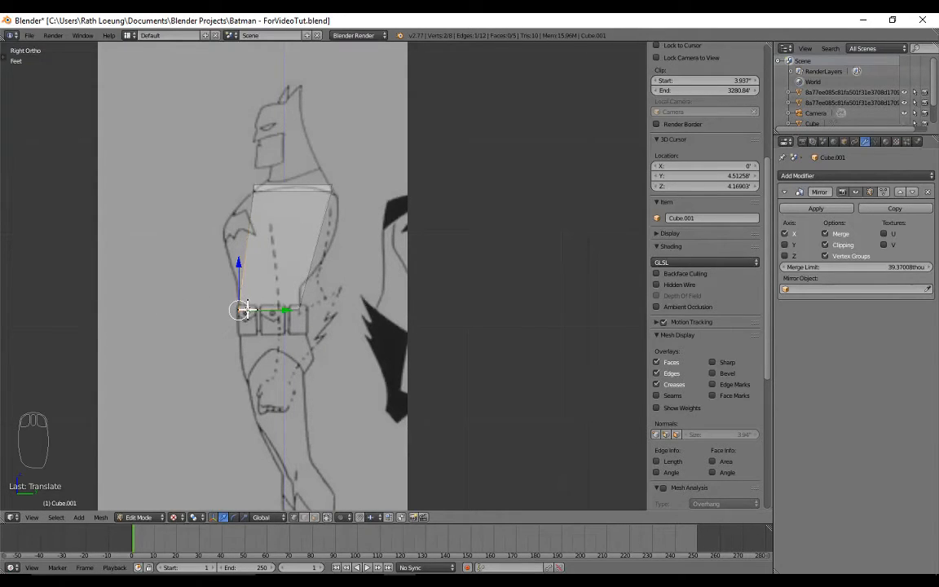
key("KP_1")
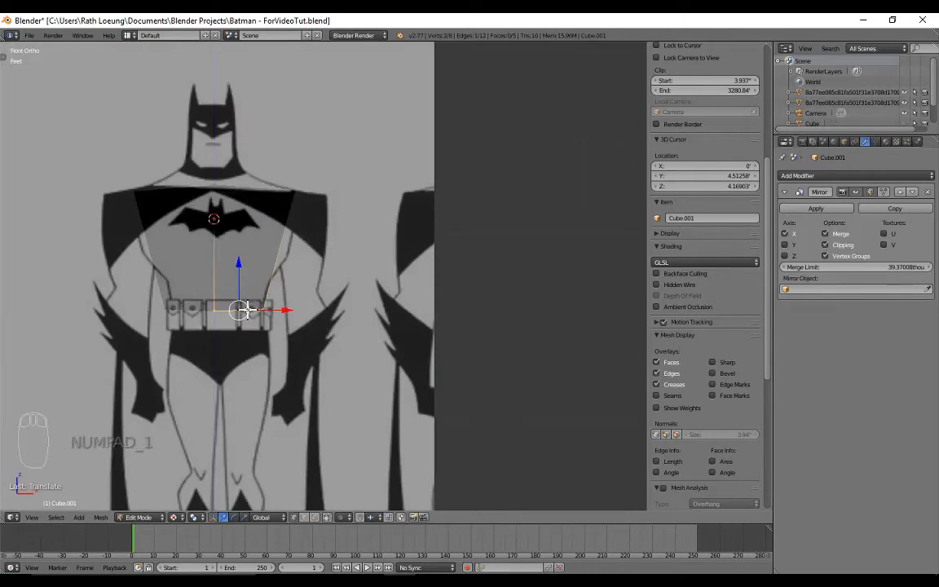
key("KP_3")
scroll(248, 271, "up", 3)
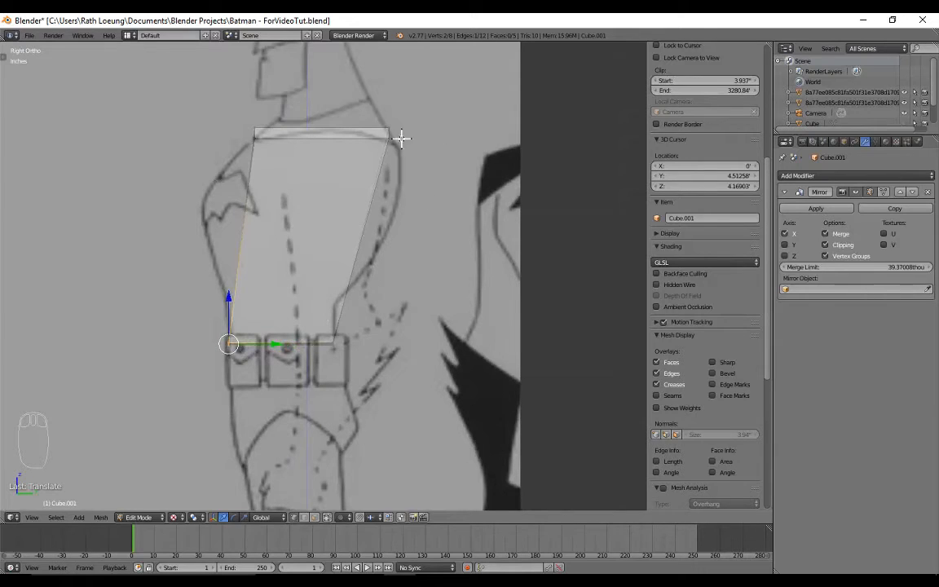
key("ctrl+r")
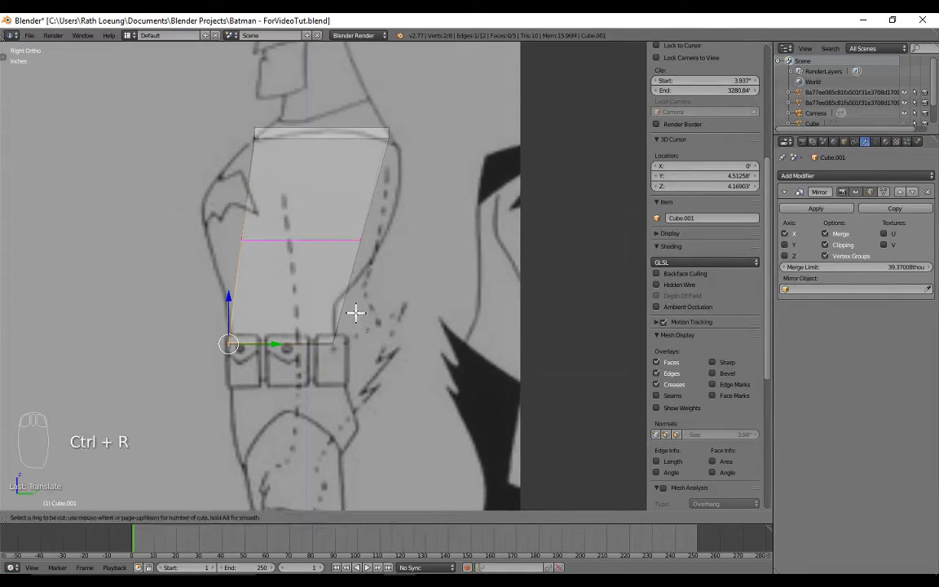
left_click(376, 225)
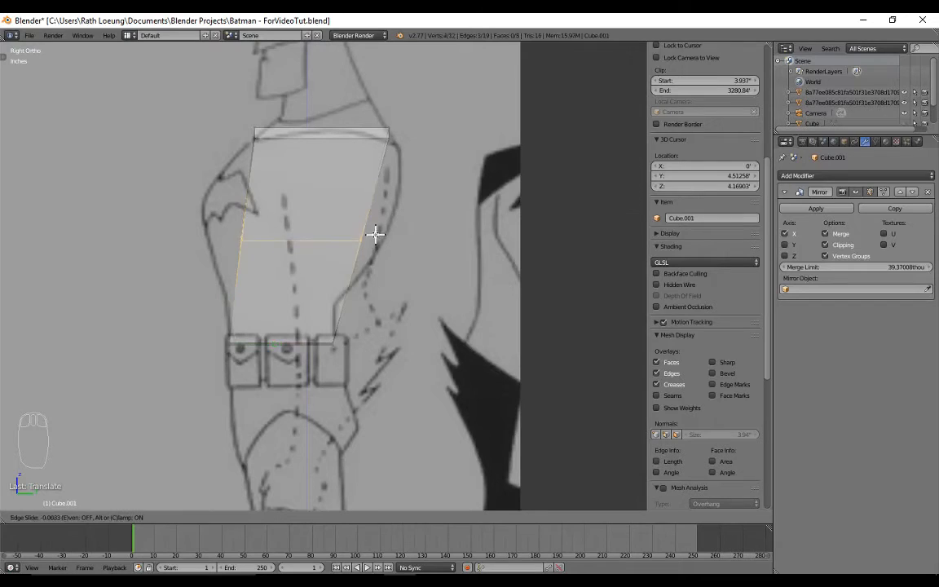
left_click(362, 297)
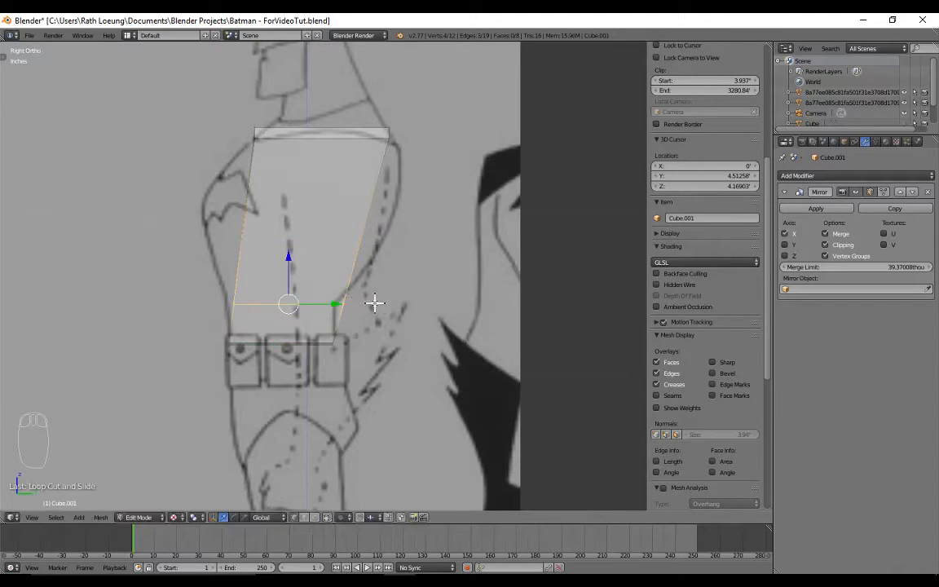
key("g")
key("y")
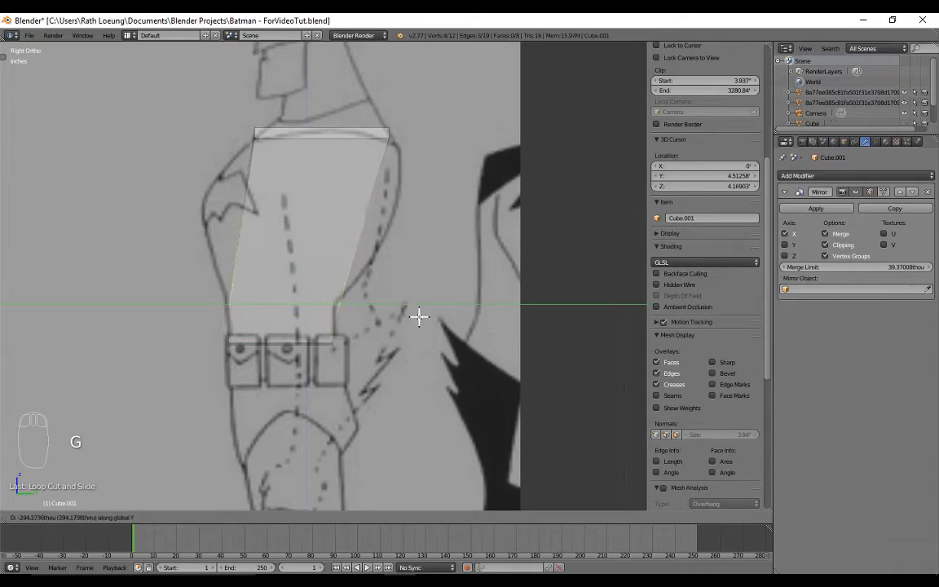
left_click(414, 316)
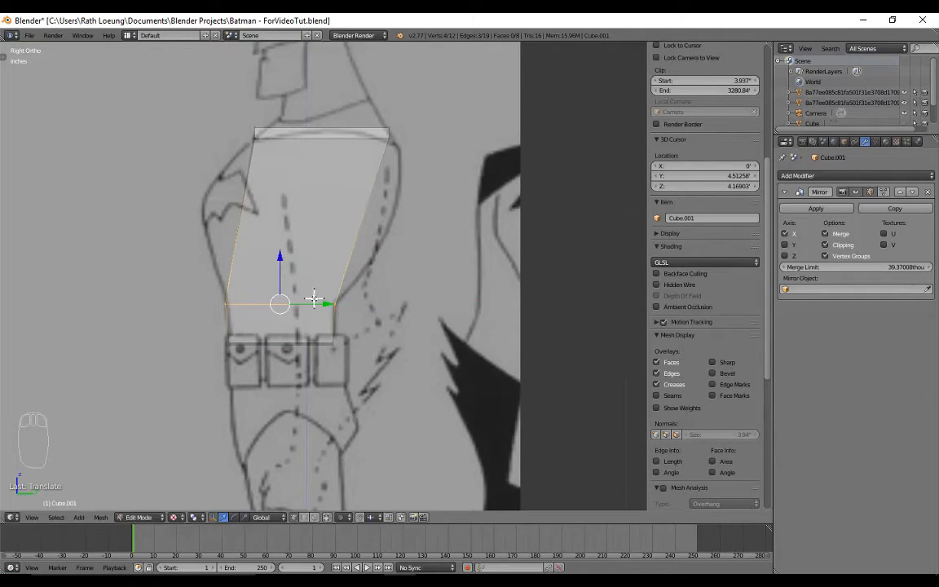
Step: Add a horizontal loop cut across the torso at chest height
key("ctrl+r")
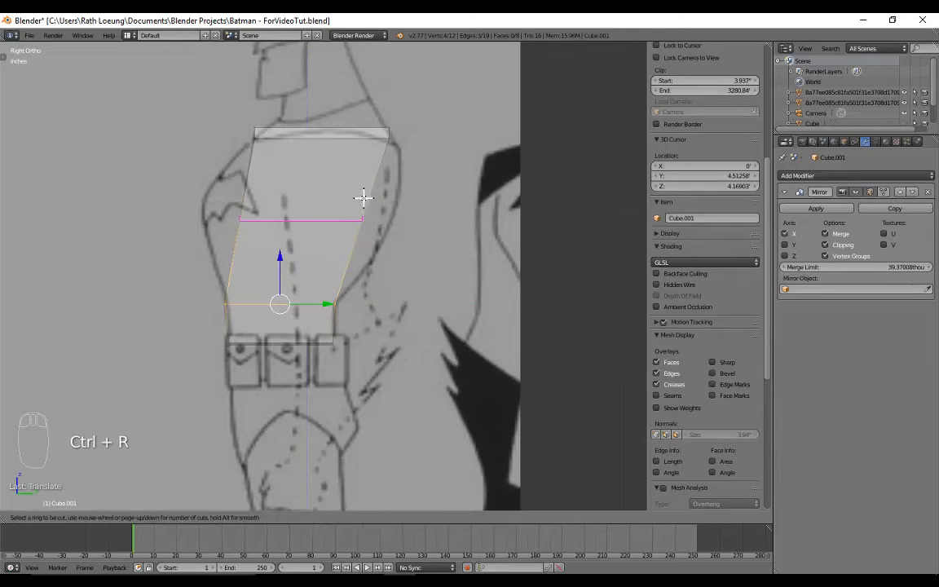
left_click(364, 198)
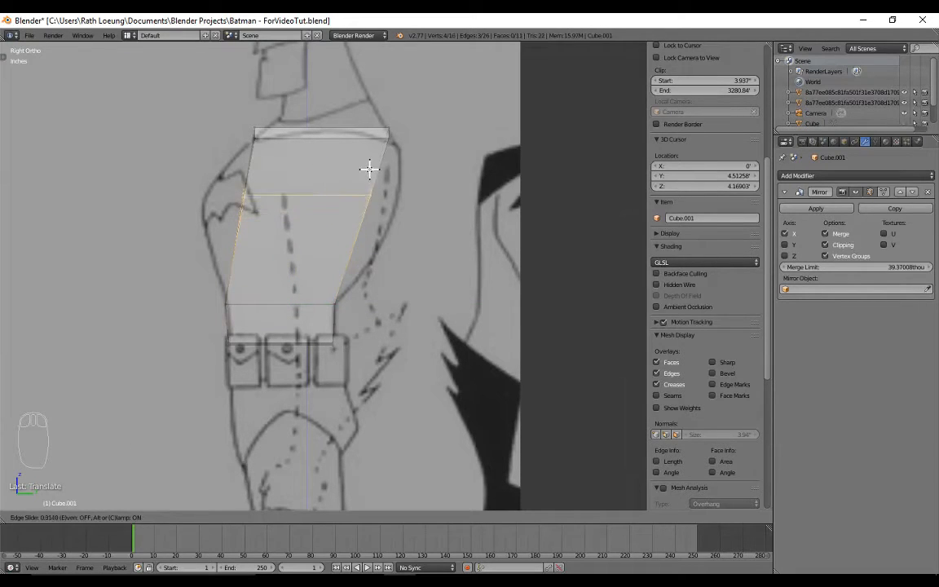
left_click(362, 180)
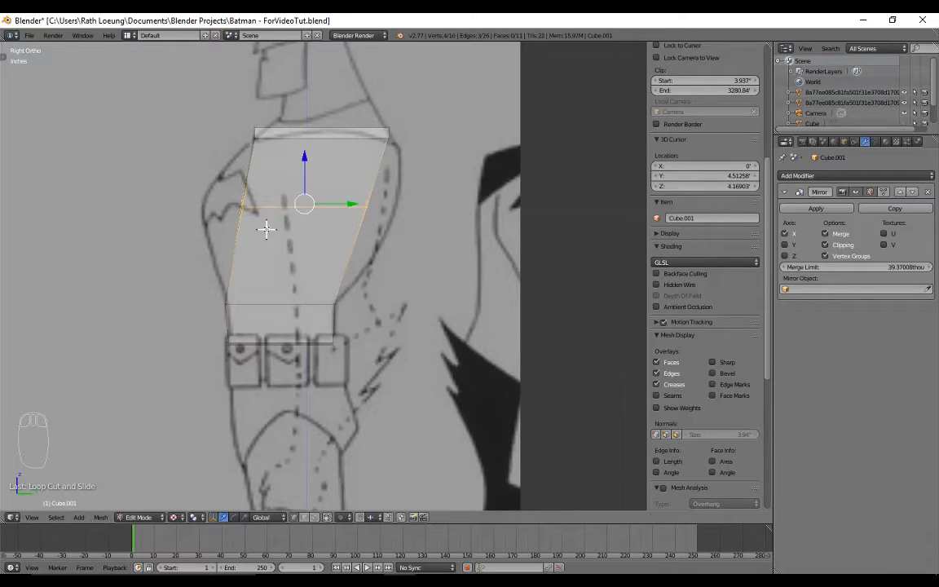
Step: Scale the chest loop along Y by about 1.5 and shift it along Y to fit the chest and back outlines
key("s")
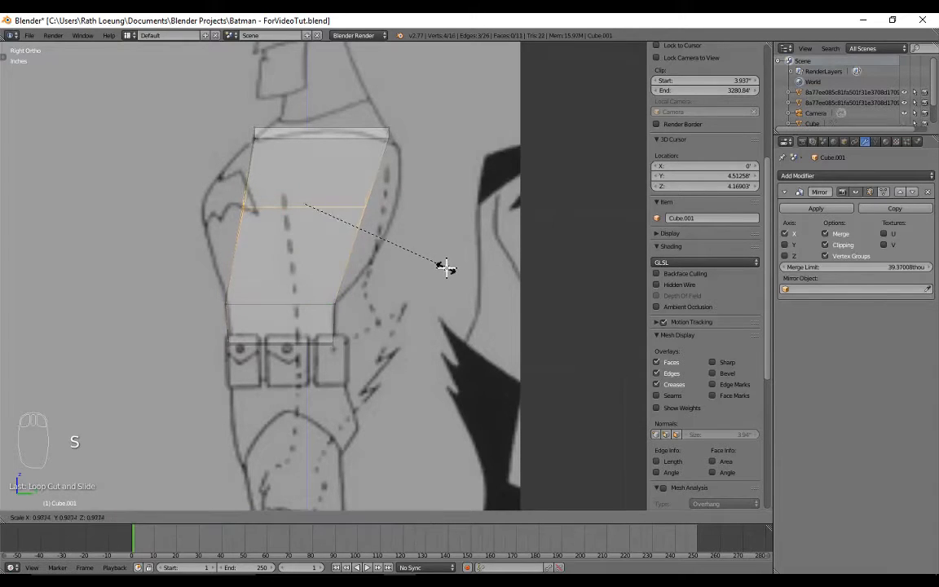
key("y")
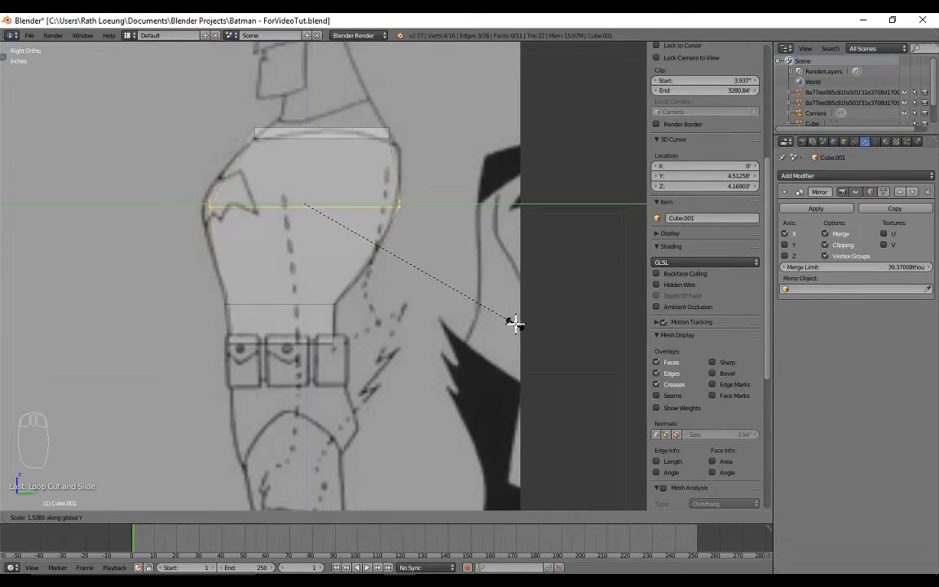
left_click(518, 324)
key("g")
key("y")
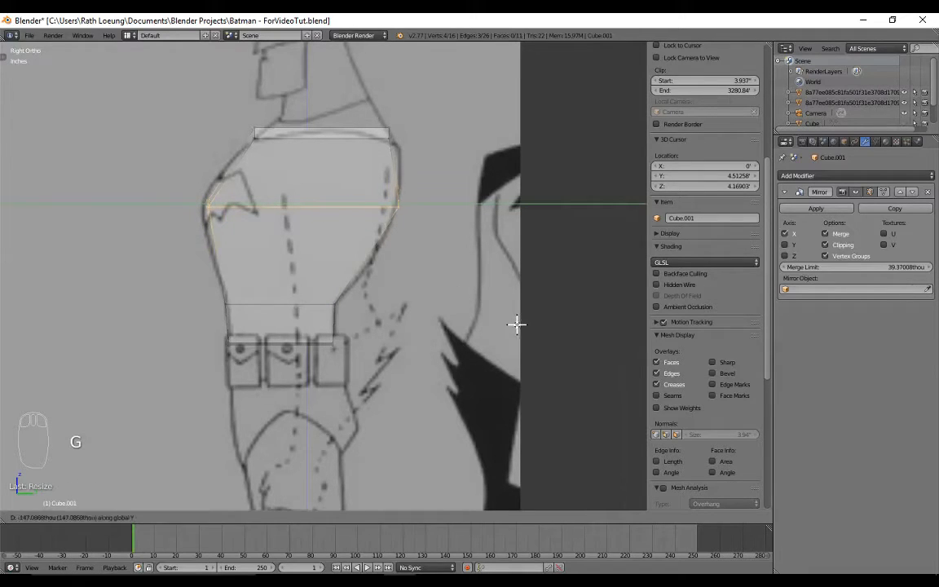
left_click(514, 324)
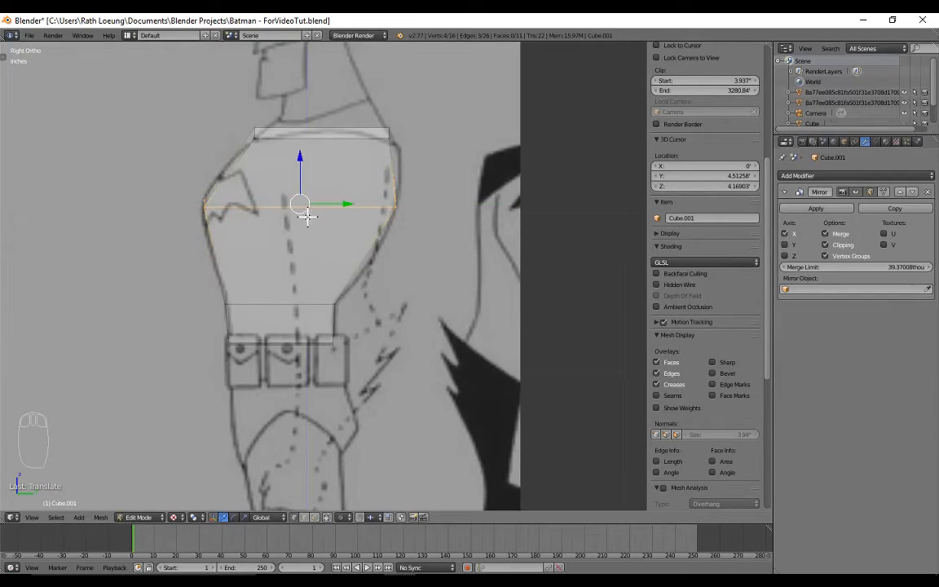
Step: Add another horizontal loop cut between the chest loop and the shoulders
key("ctrl+r")
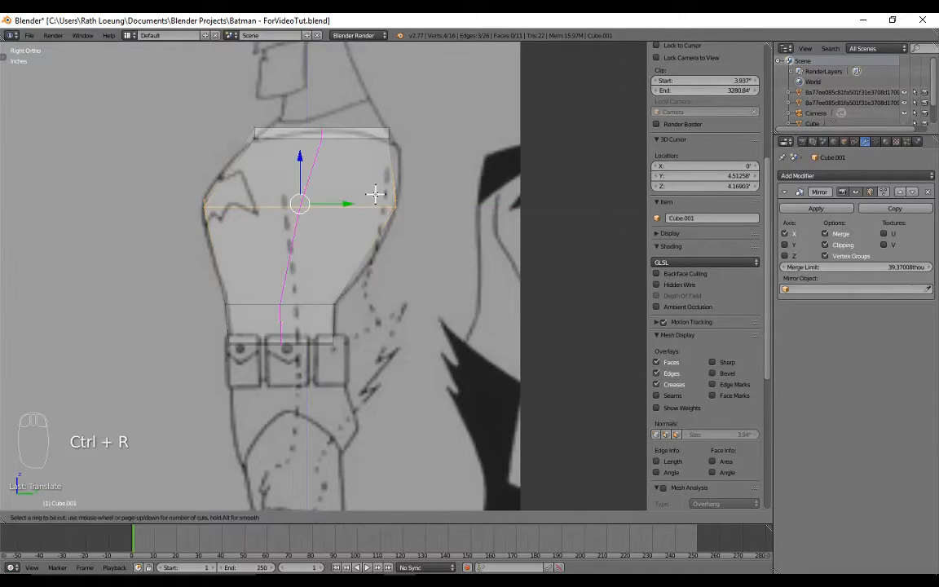
left_click(388, 174)
left_click(390, 169)
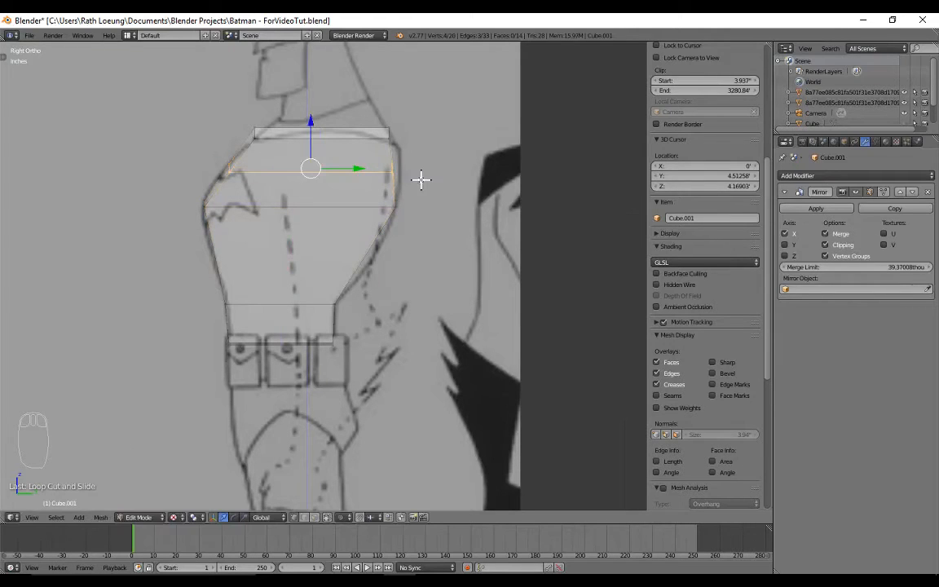
Step: Select the rear vertices of the upper chest loop and move them along Y to the figure's back outline
key("a")
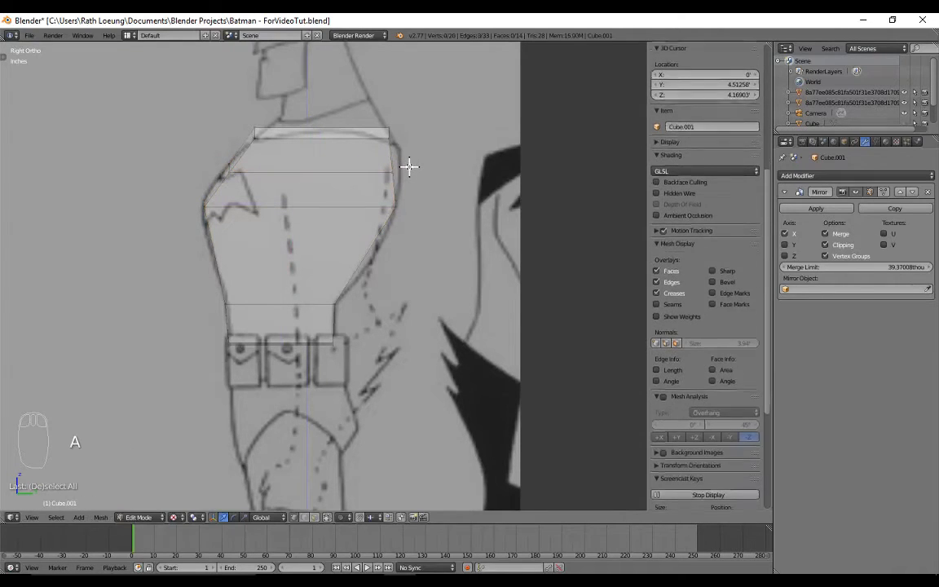
key("b")
left_click_drag(409, 152, 379, 184)
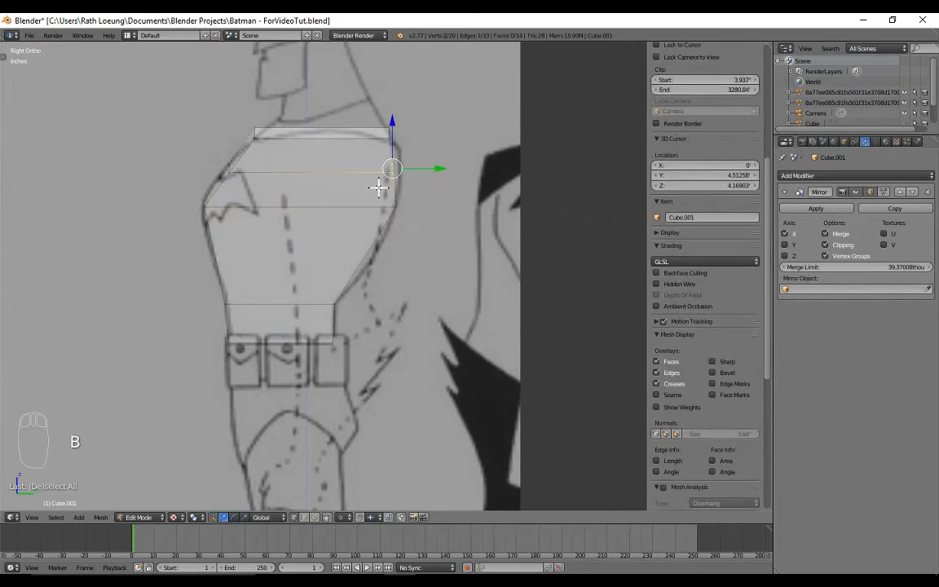
key("g")
key("y")
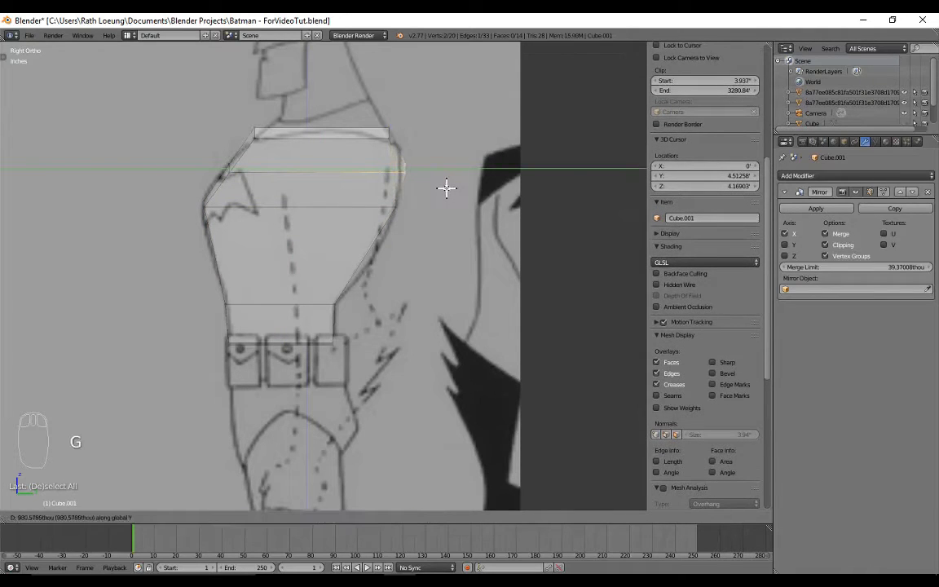
left_click(443, 188)
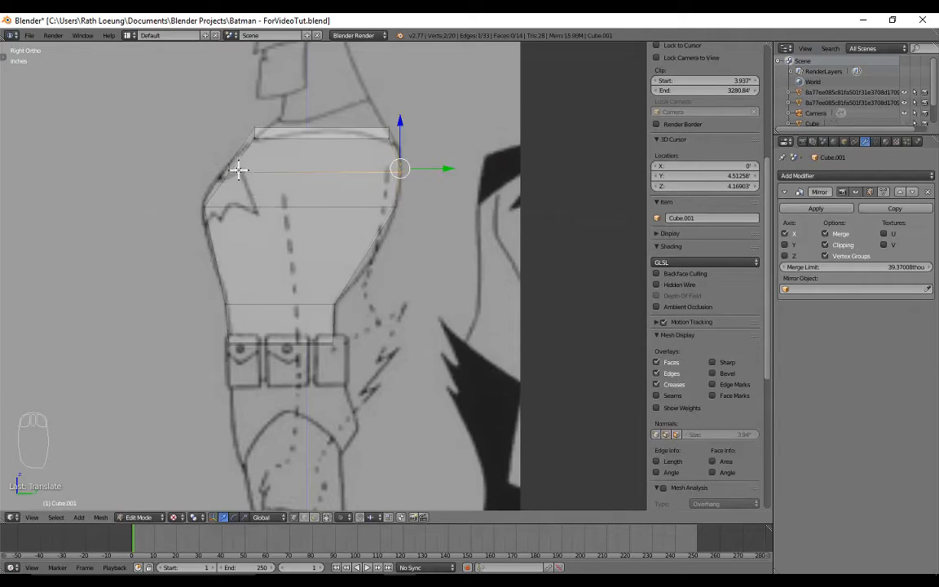
Step: Select the outer front column of vertices from shoulder to waist and move it backward along Y to round the torso's front
middle_click_drag(237, 166, 320, 187)
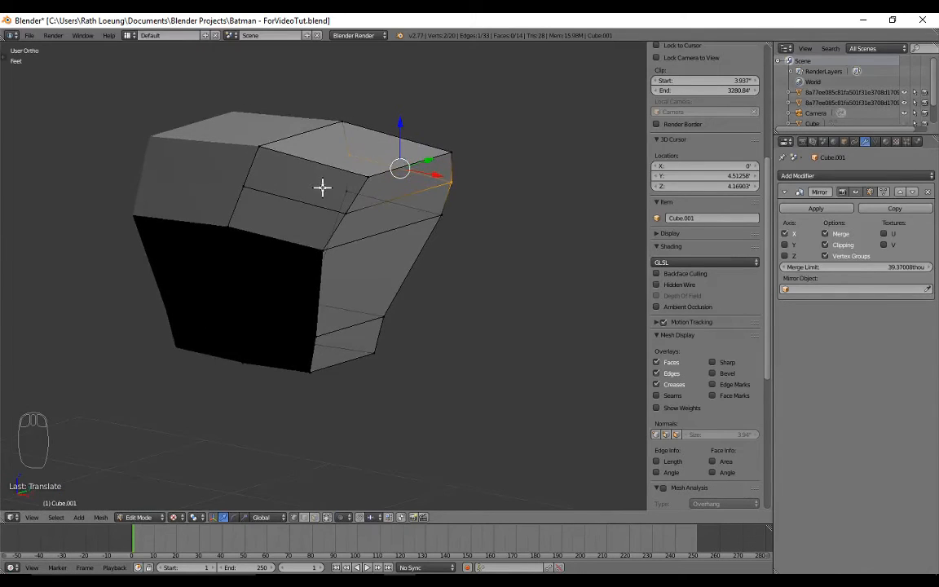
key("KP_3")
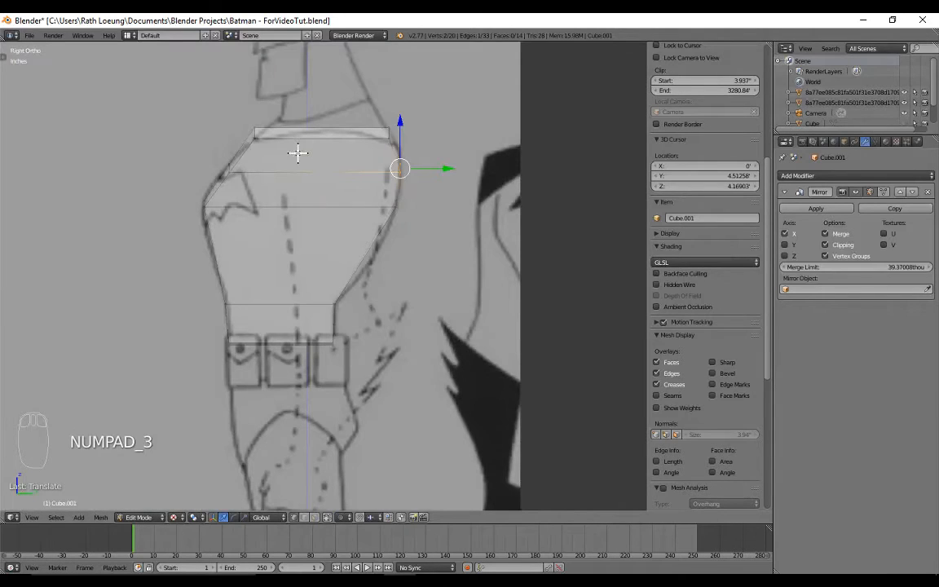
mouse_move(301, 159)
middle_mouse_down()
mouse_move(623, 126)
mouse_move(344, 238)
mouse_move(317, 170)
mouse_move(344, 172)
mouse_move(331, 169)
middle_mouse_up()
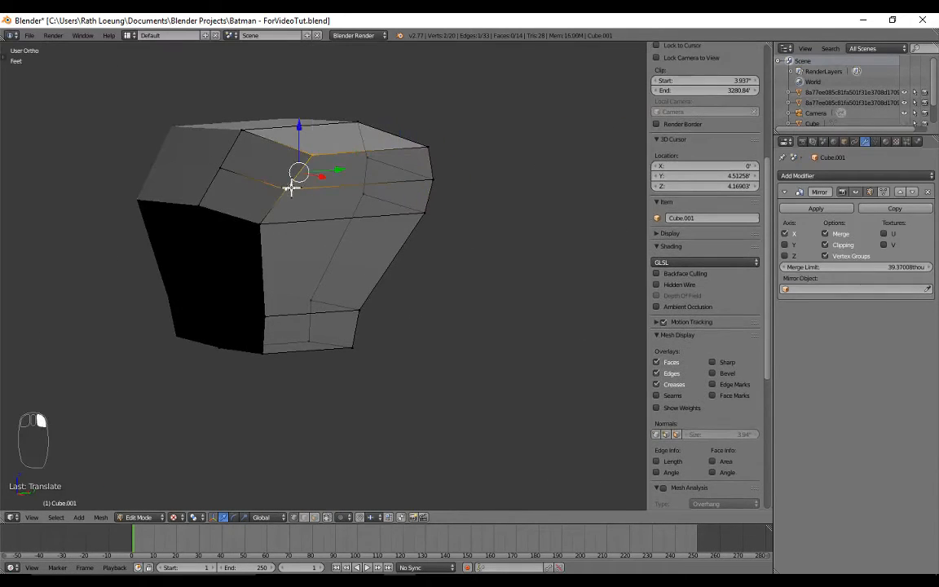
right_click(289, 184)
right_click(274, 308, "shift")
right_click(272, 340, "shift")
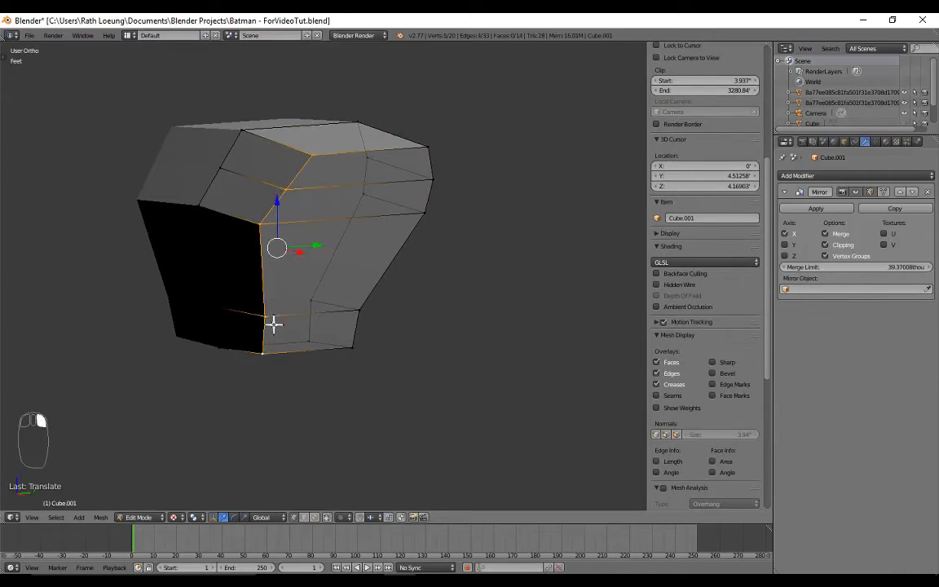
middle_click_drag(266, 243, 265, 253)
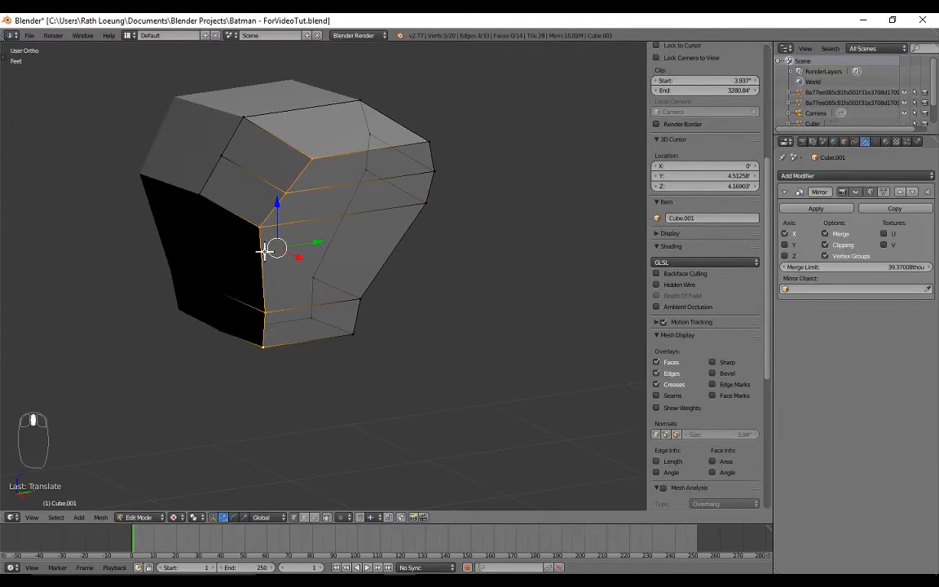
key("KP_3")
key("g")
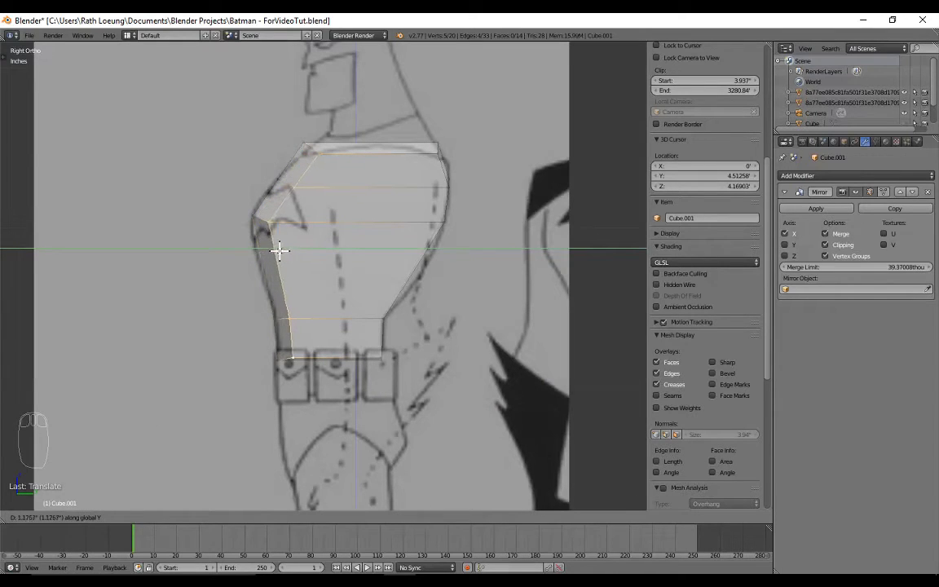
left_click(291, 249)
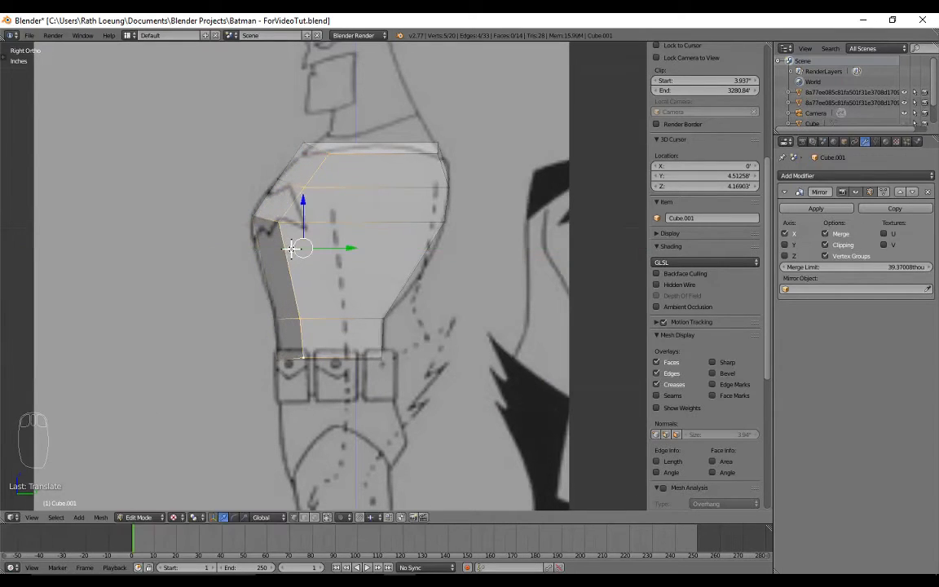
Step: Select the outer rear column of vertices from shoulder to waist and move it forward along Y to round the back
middle_click_drag(430, 176, 421, 199)
right_click(430, 181)
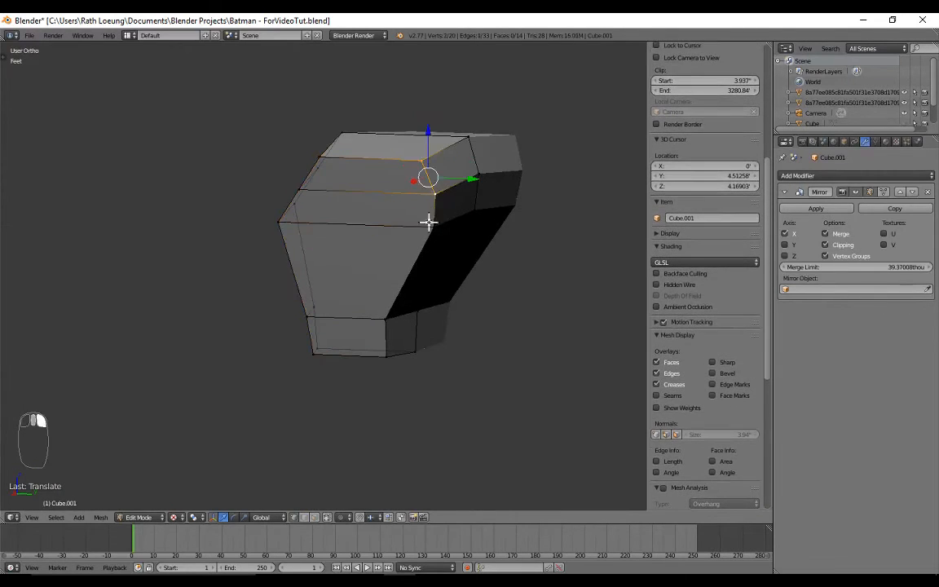
right_click(384, 327, "shift")
right_click(391, 351, "shift")
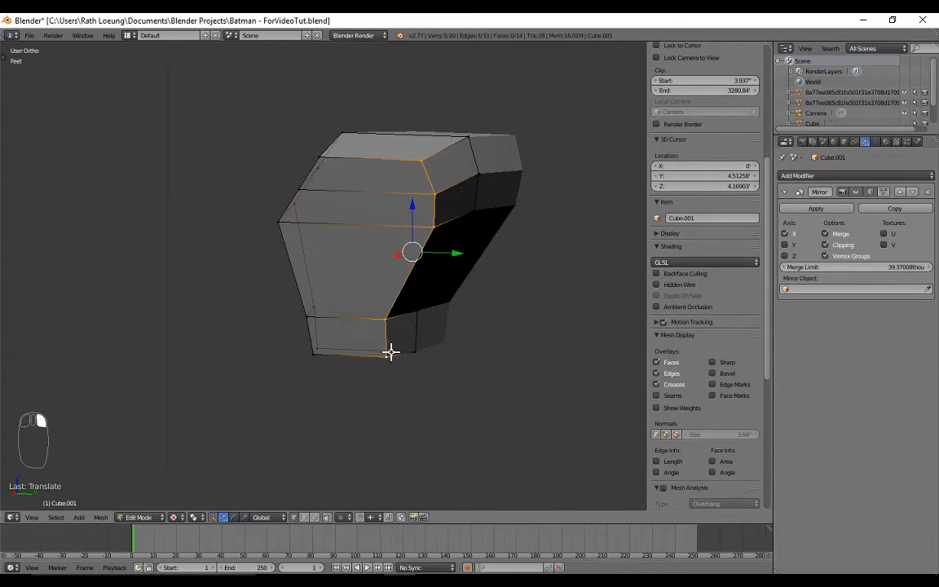
key("KP_3")
key("g")
middle_click(412, 304)
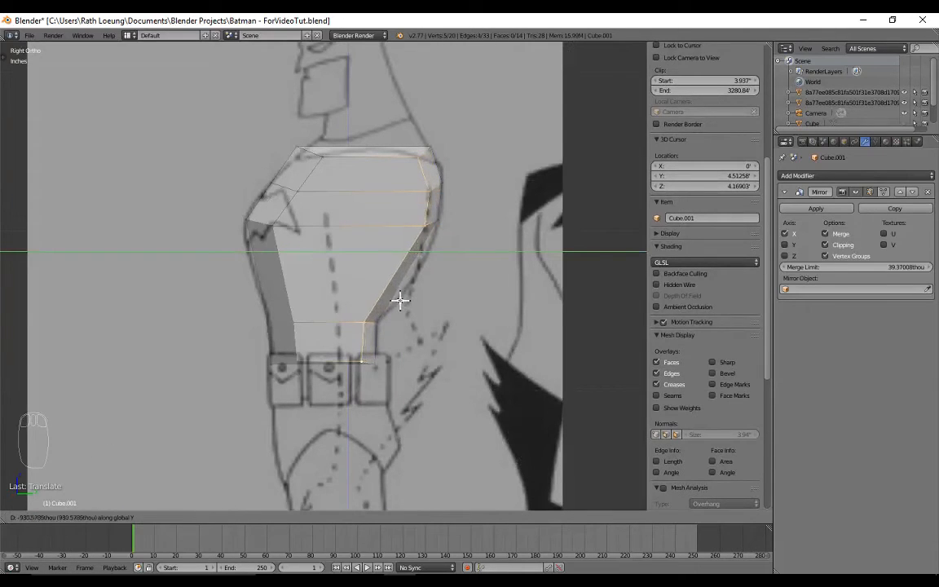
left_click(397, 300)
Step: Add a vertical loop cut down the middle of the torso's side, between its front and rear corner edges
middle_click_drag(397, 300, 390, 270)
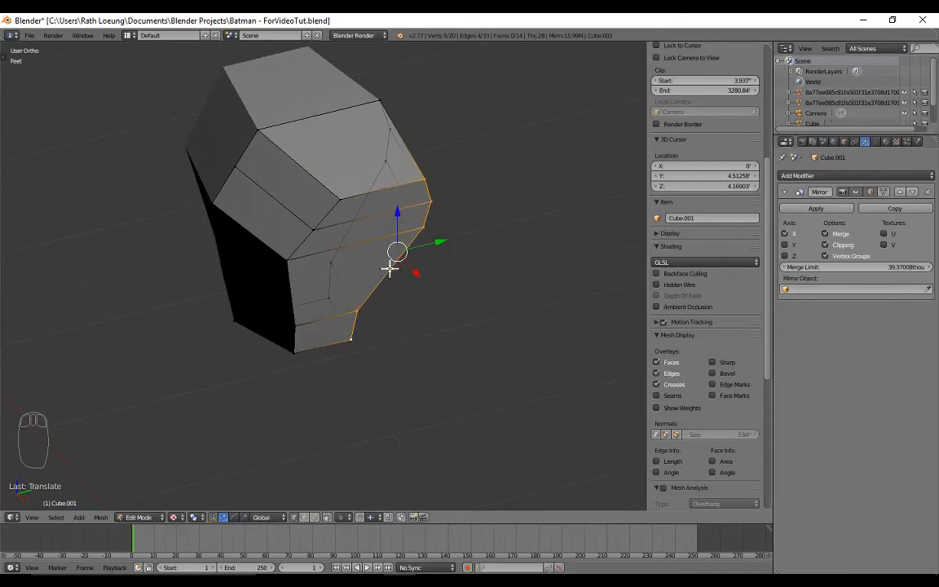
key("ctrl+r")
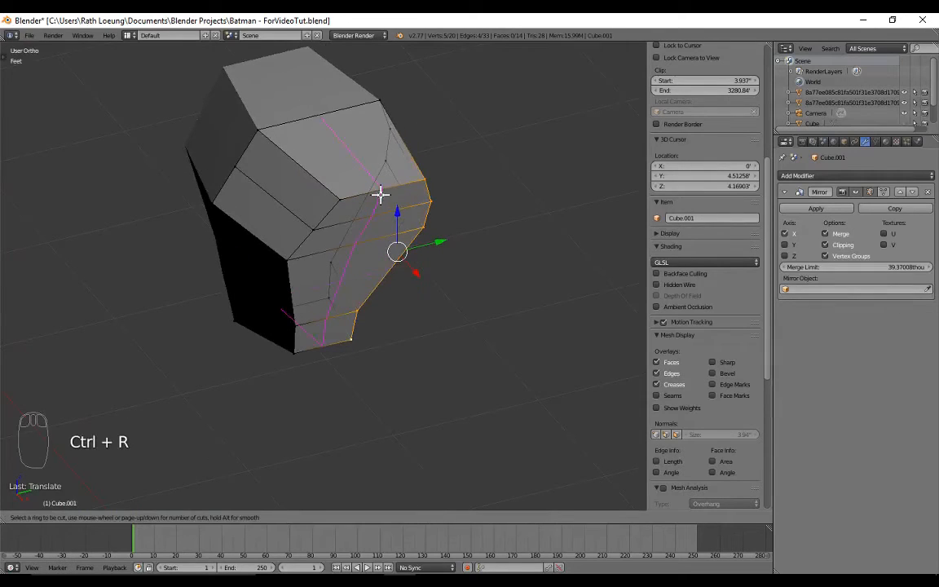
left_click(380, 193)
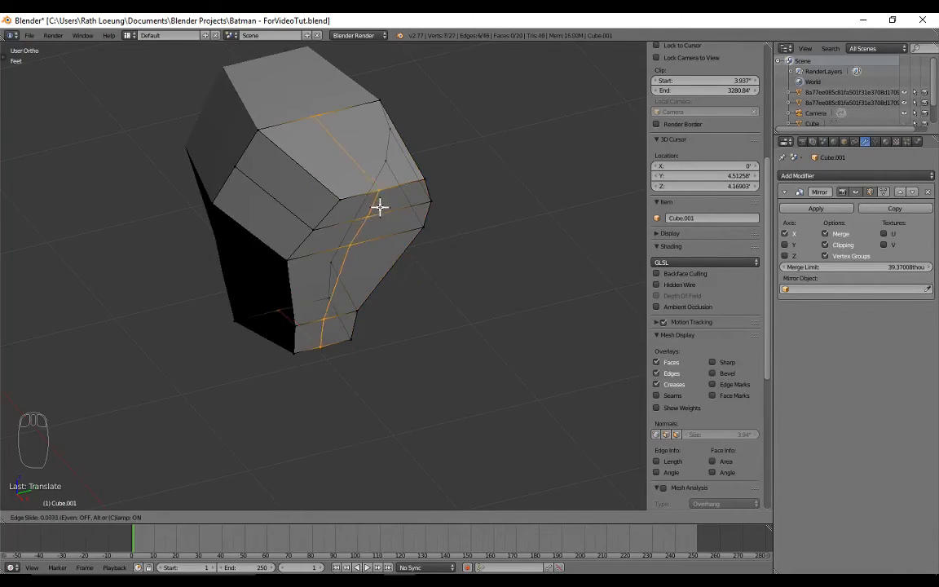
left_click(390, 245)
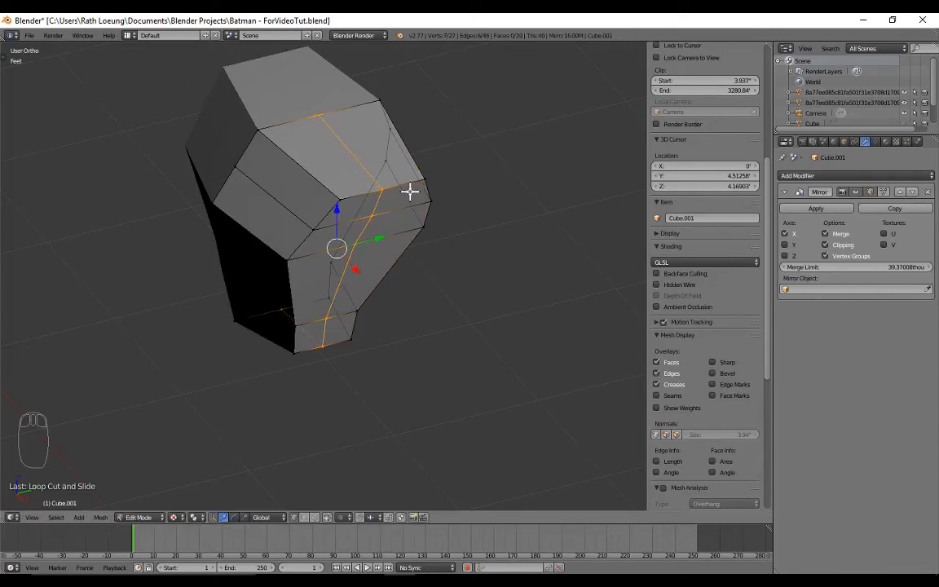
Step: Select the five vertices of the new loop down the torso's side and move them outward along X
right_click(383, 193)
right_click(375, 209, "shift")
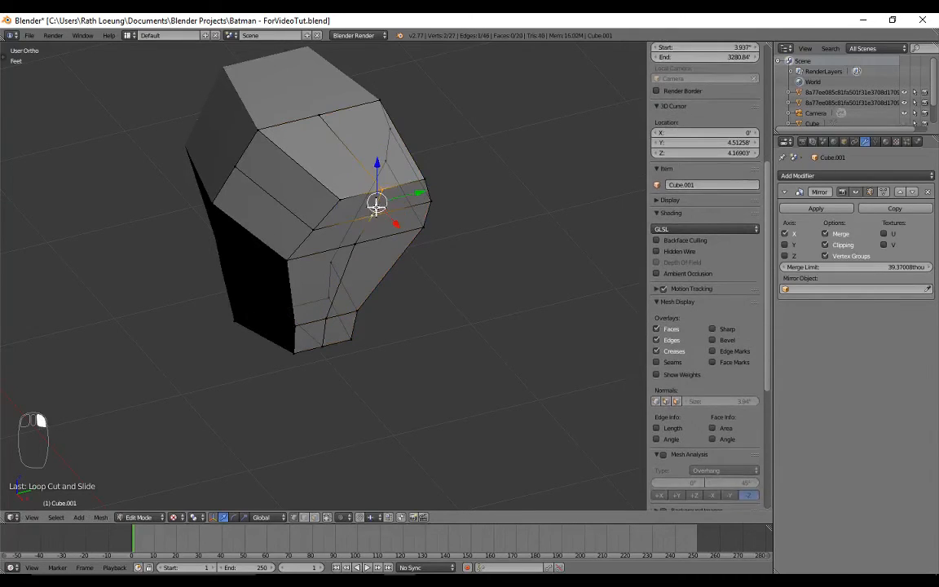
right_click(358, 250, "shift")
right_click(326, 318, "shift")
right_click(334, 341, "shift")
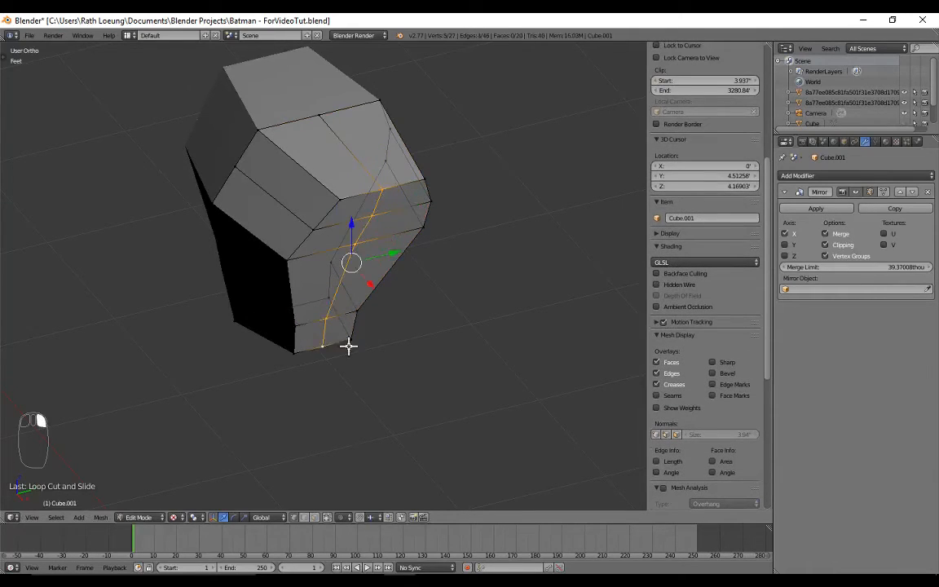
middle_click_drag(348, 344, 376, 352)
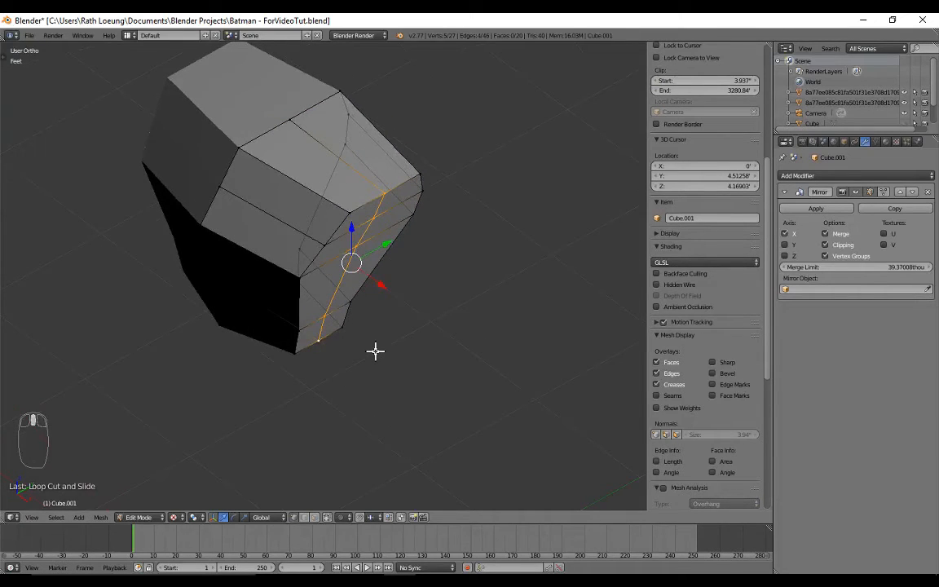
key("g")
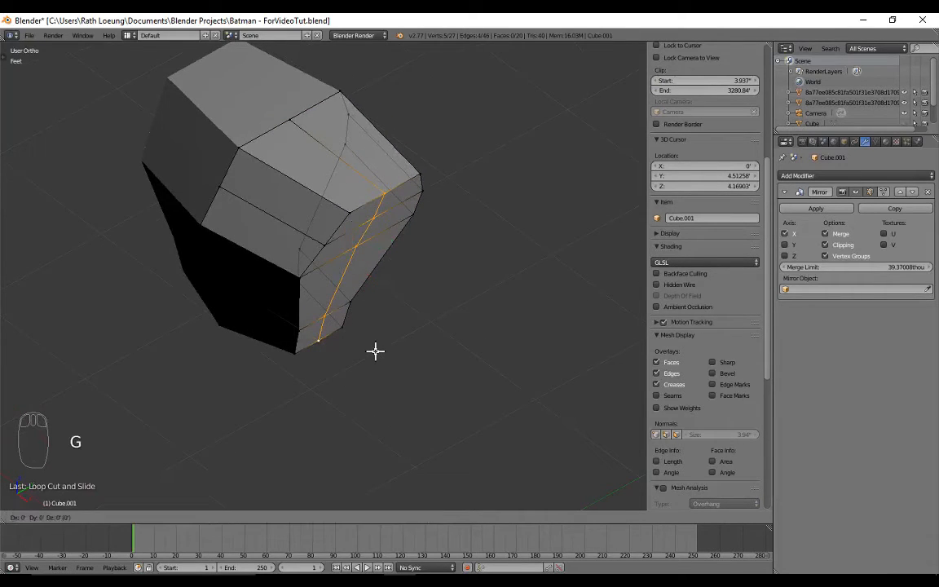
left_click(383, 353)
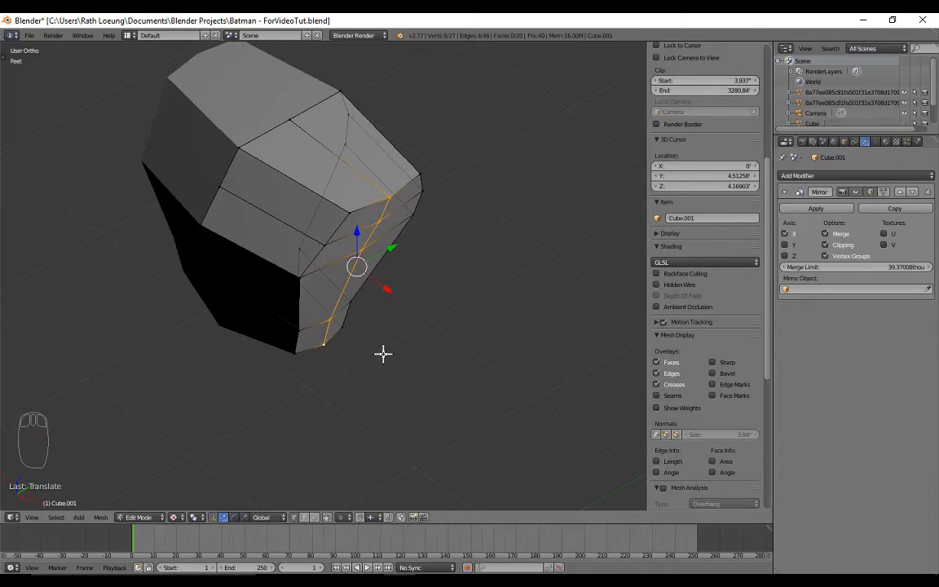
key("g")
key("x")
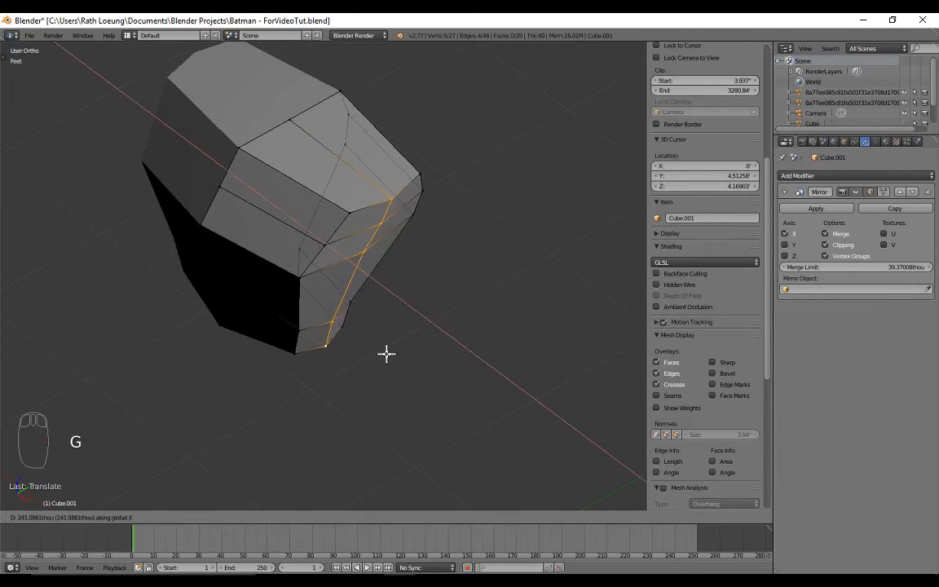
left_click(386, 354)
Step: Add a vertical loop cut through the torso's front and back, midway between the centre line and the outer corners
middle_click_drag(386, 354, 345, 351)
key("ctrl+r")
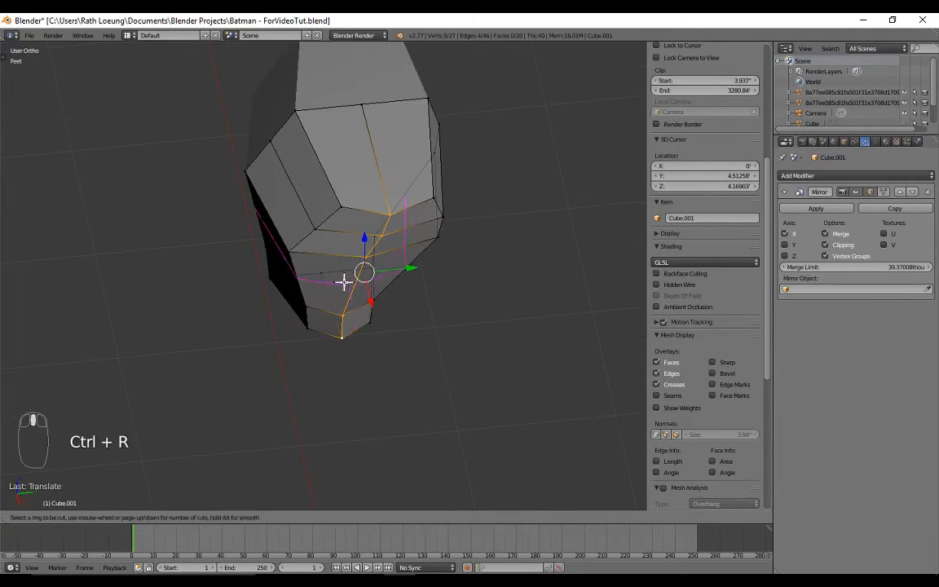
left_click(336, 169)
left_click(336, 169)
Step: Select the five vertices of the new loop down the torso's front and move them slightly forward along Y
middle_click_drag(328, 182, 344, 152)
middle_click_drag(326, 188, 317, 142)
right_click(316, 142)
right_click(294, 184, "shift")
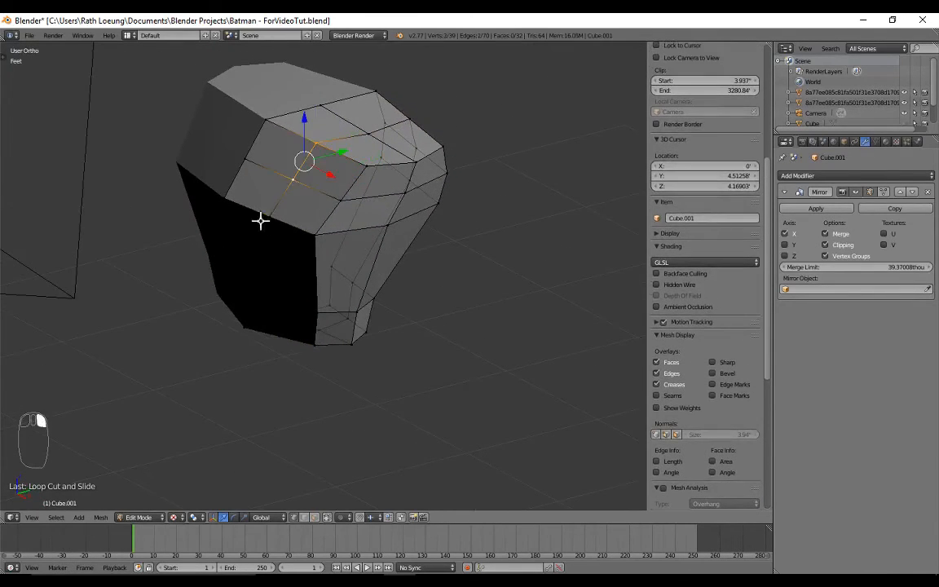
right_click(265, 220, "shift")
right_click(279, 330, "shift")
right_click(278, 295, "shift")
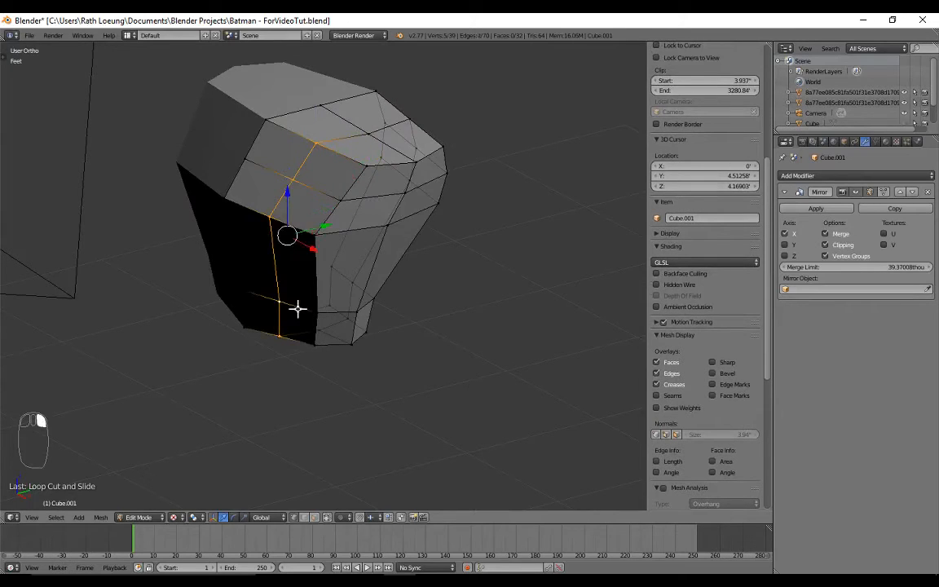
middle_click_drag(286, 270, 279, 268)
key("g")
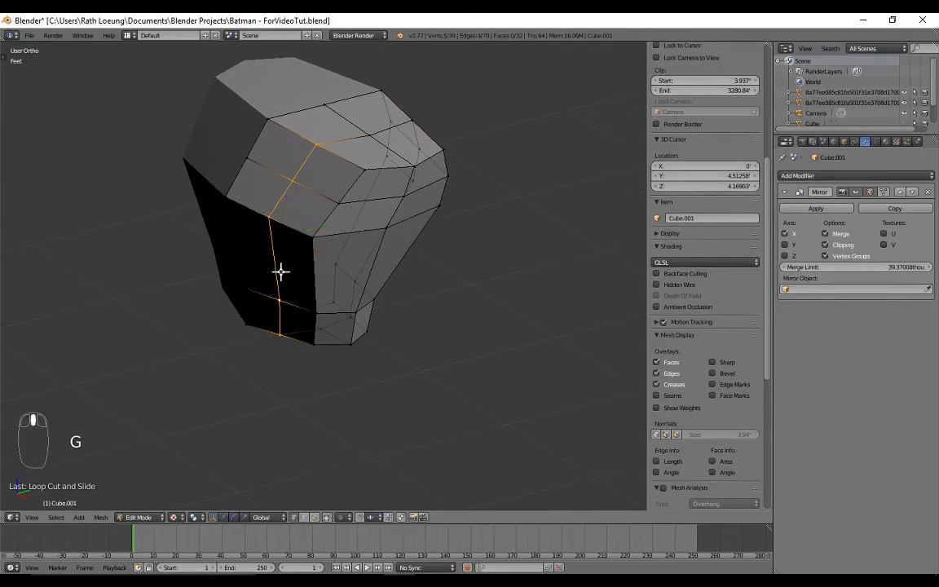
key("y")
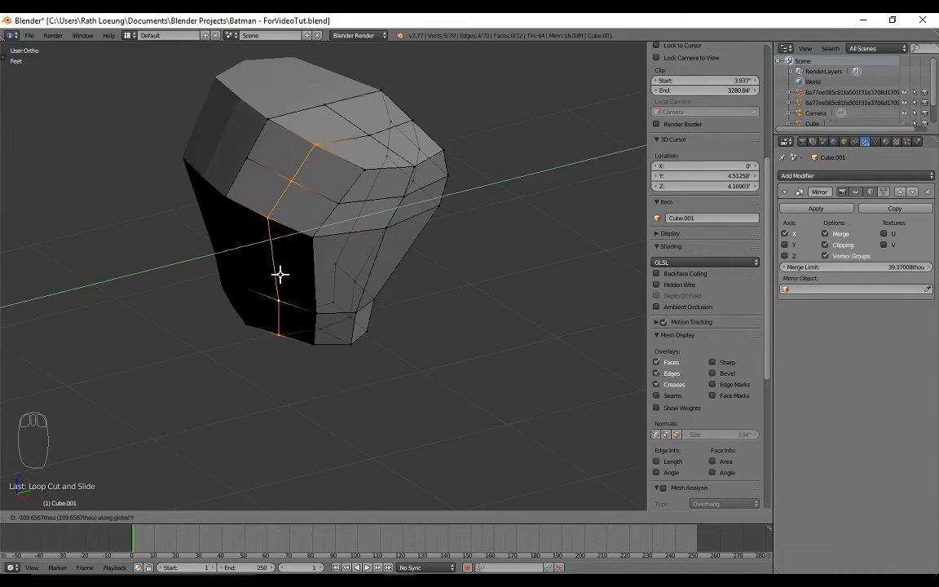
left_click(280, 275)
Step: Select the five vertices of the torso's outer front corner column and move them back along Y by about 980 thou
middle_click_drag(378, 236, 446, 262)
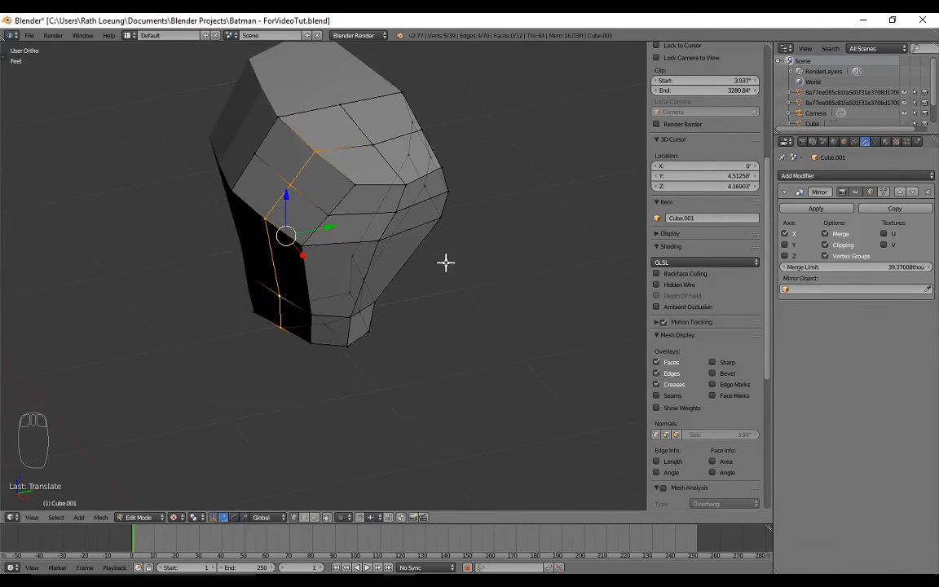
right_click(359, 187)
right_click(330, 214, "shift")
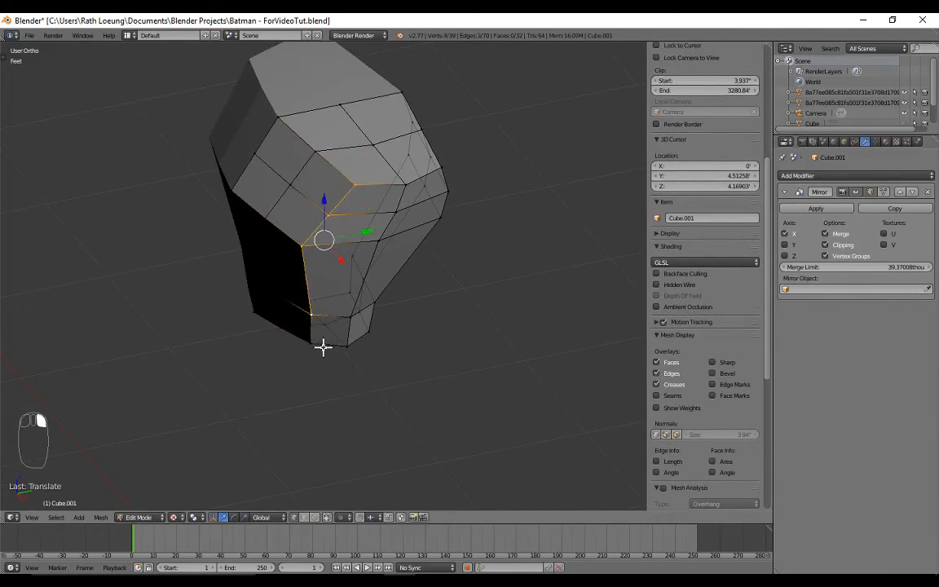
key("g")
key("y")
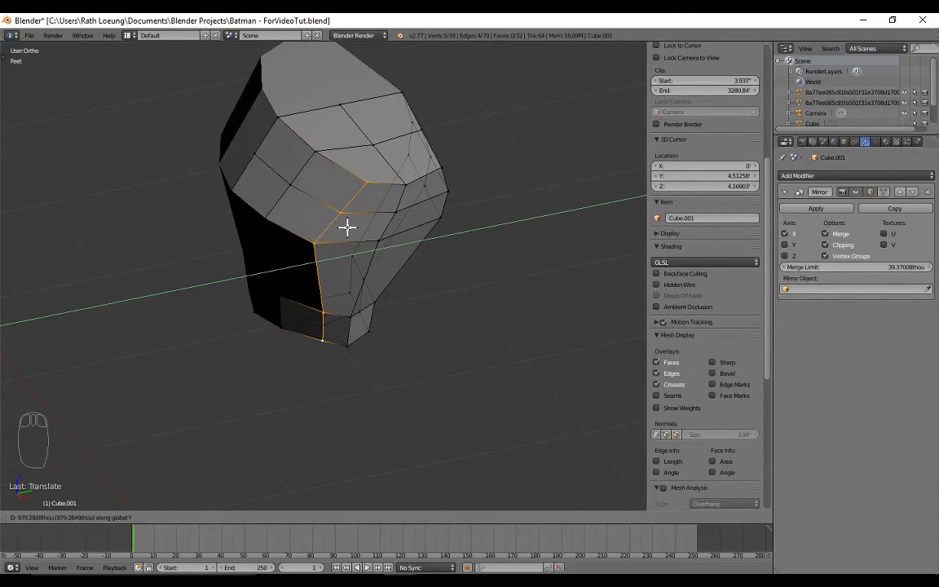
left_click(347, 228)
Step: Select the five vertices of the torso's outer rear corner column, move them forward along Y, and compare with the reference images
middle_click_drag(348, 225, 438, 223)
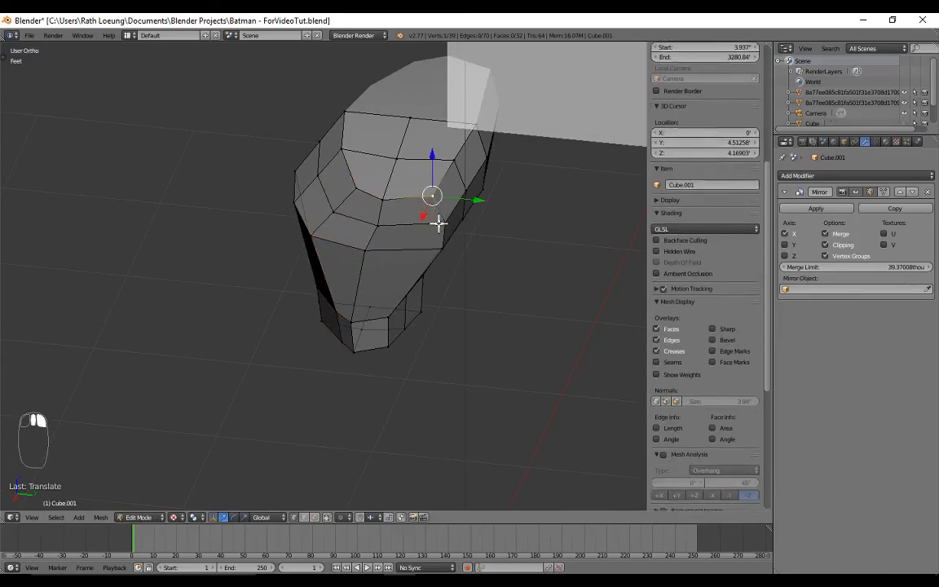
right_click(439, 223, "shift")
right_click(436, 246, "shift")
middle_click_drag(451, 257, 417, 248)
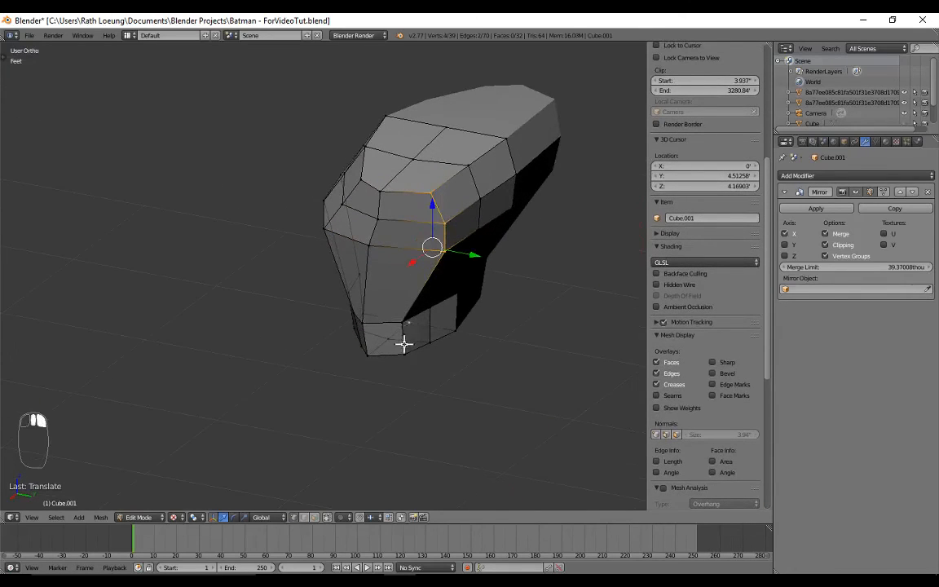
middle_click_drag(439, 340, 466, 353)
key("g")
key("y")
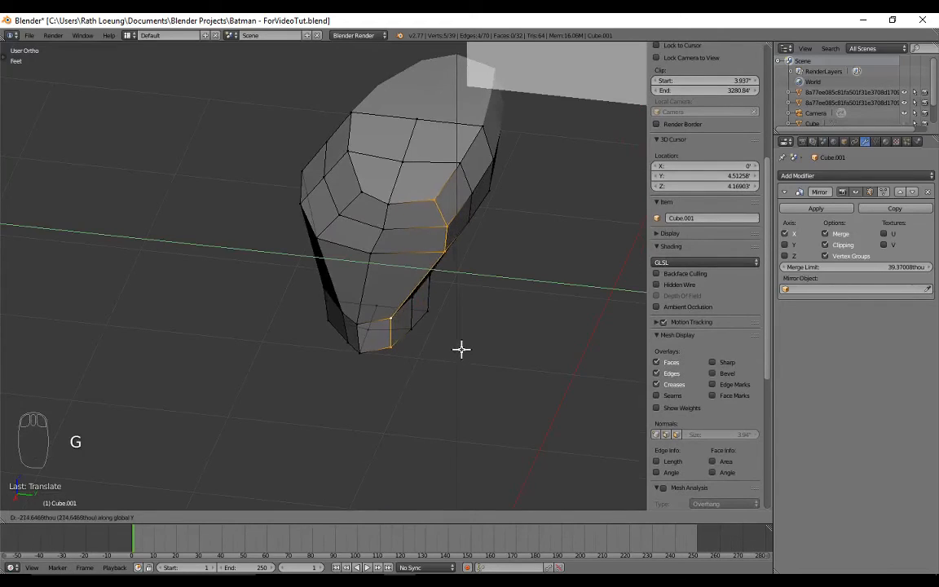
left_click(454, 345)
middle_click_drag(441, 329, 458, 293)
key("KP_3")
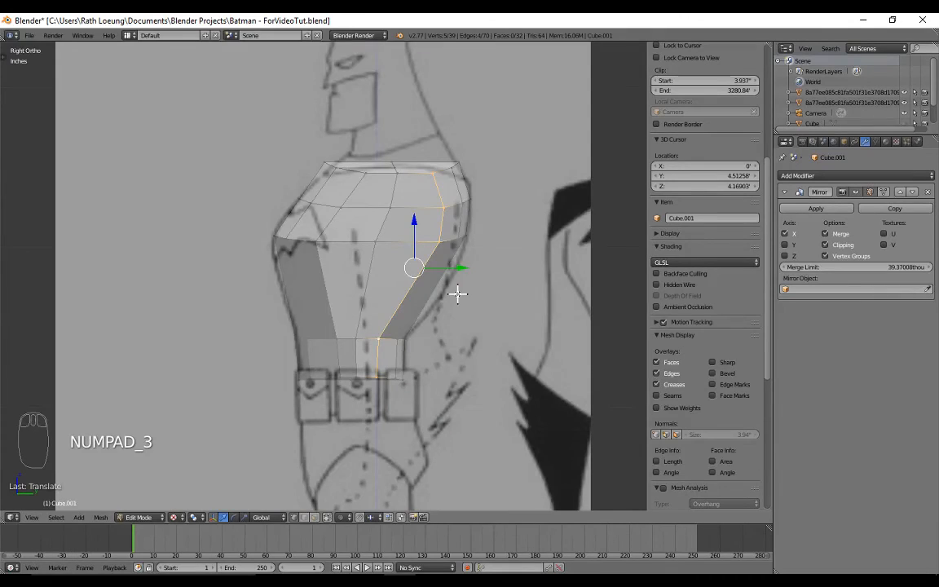
key("KP_1")
key("KP_3")
Step: Select the lowest two vertices of the column down the torso's side and move them inward along X to round the waist
middle_click_drag(457, 292, 382, 330)
right_click(396, 319)
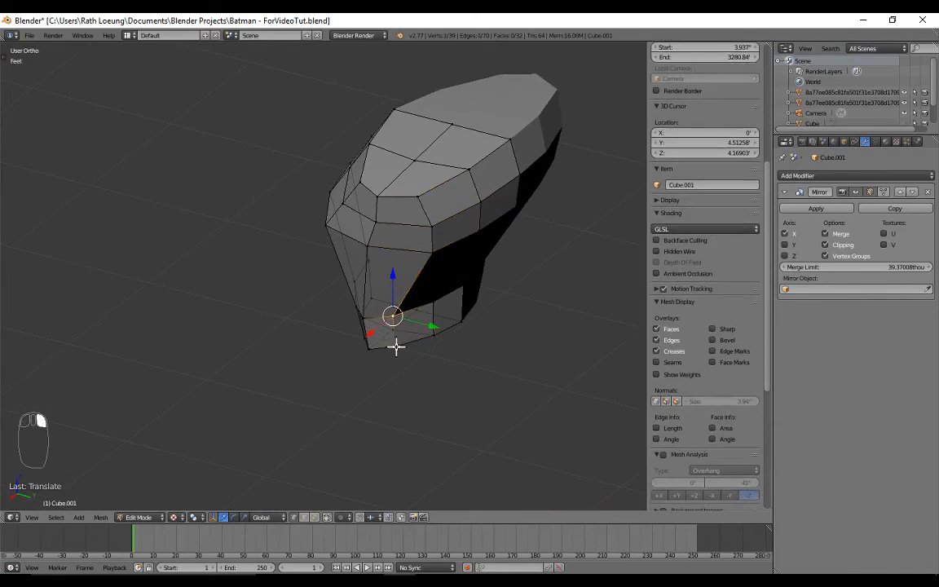
right_click(394, 345)
right_click(366, 339)
right_click(367, 323, "shift")
middle_click_drag(367, 323, 447, 330)
scroll(407, 345, "up", 4)
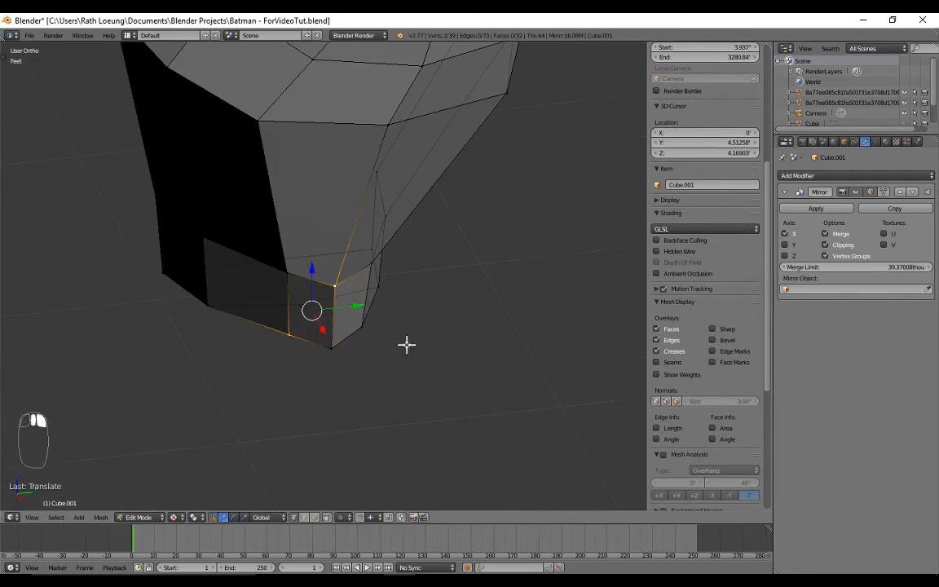
right_click(341, 341, "shift")
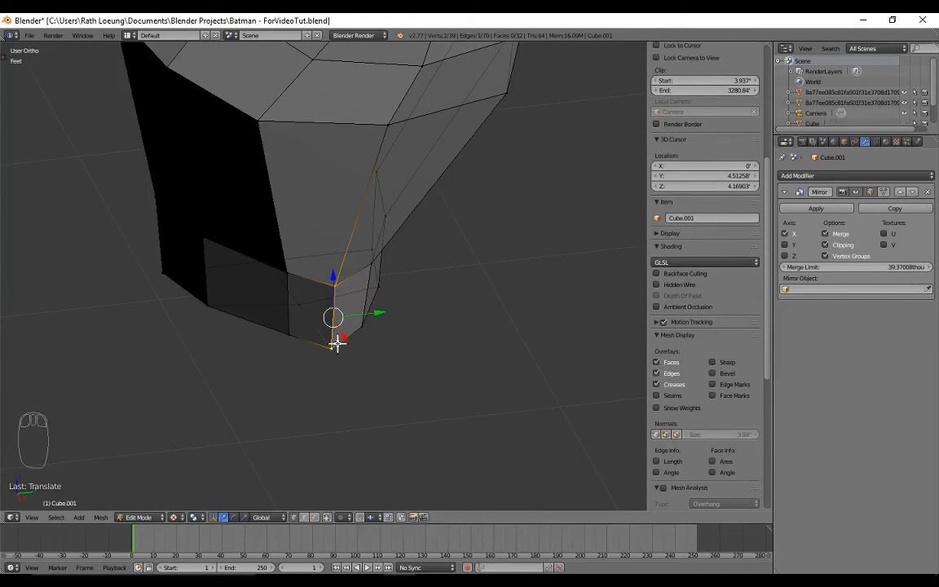
middle_click_drag(371, 341, 416, 345)
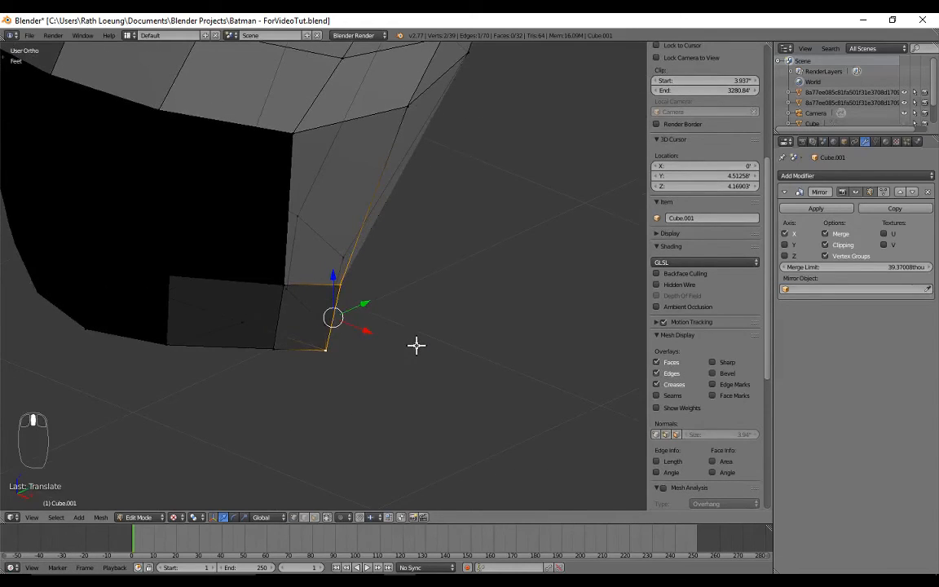
key("g")
key("x")
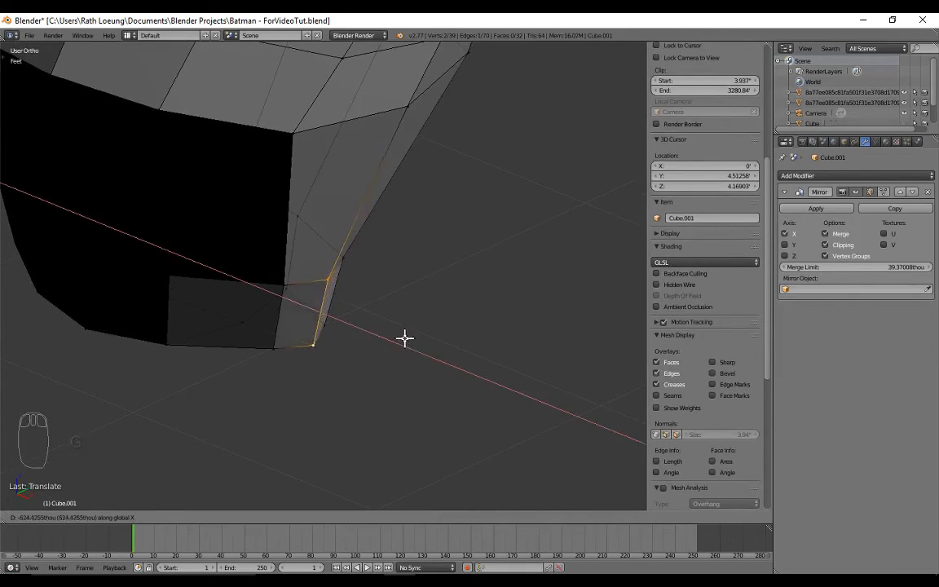
left_click(400, 334)
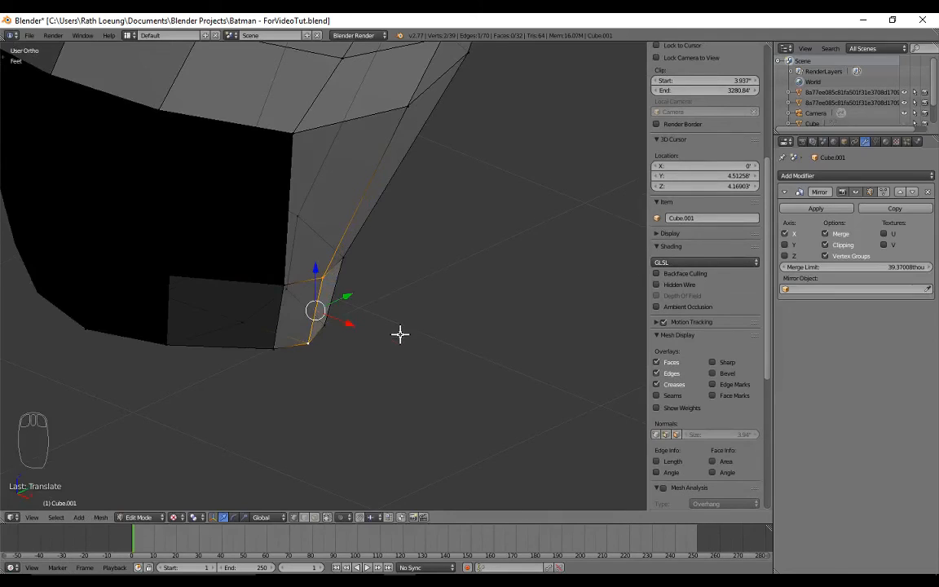
Step: Switch to face selection and select the four faces on the underside of the waist
middle_click_drag(401, 334, 301, 323)
key("KP_1")
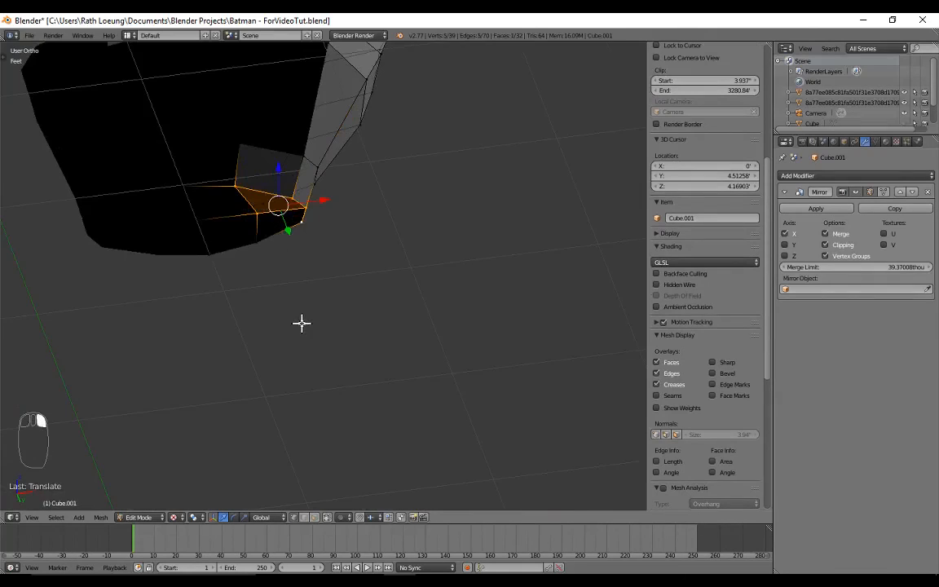
left_click(314, 518)
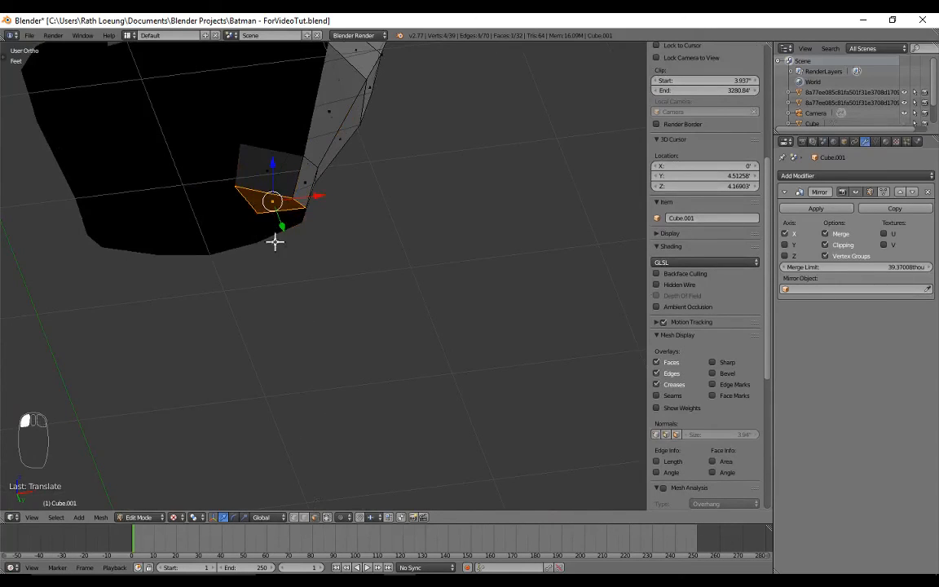
right_click(233, 205, "shift")
right_click(237, 226, "shift")
right_click(274, 223, "shift")
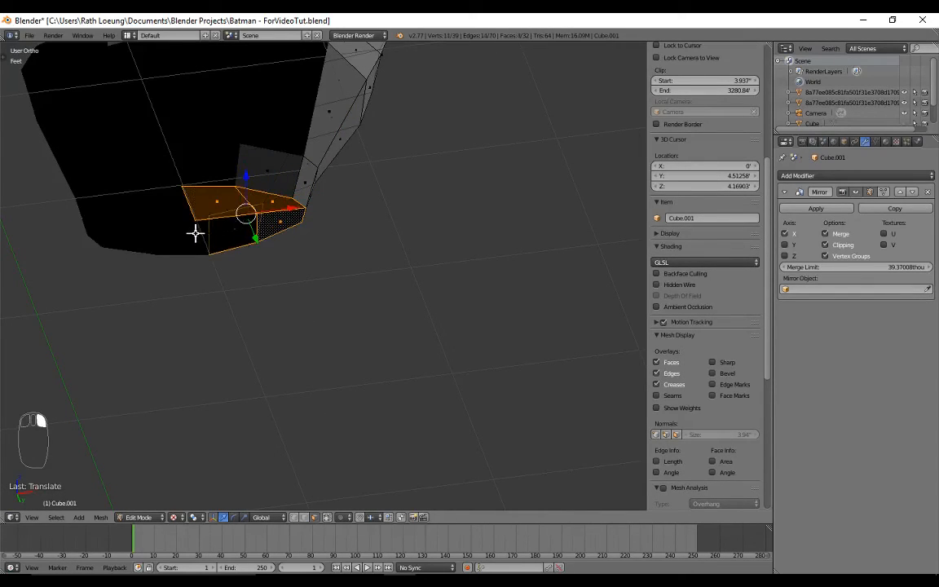
right_click(195, 233, "shift")
middle_click_drag(222, 219, 294, 203)
middle_click_drag(335, 246, 301, 239)
right_click(244, 215, "shift")
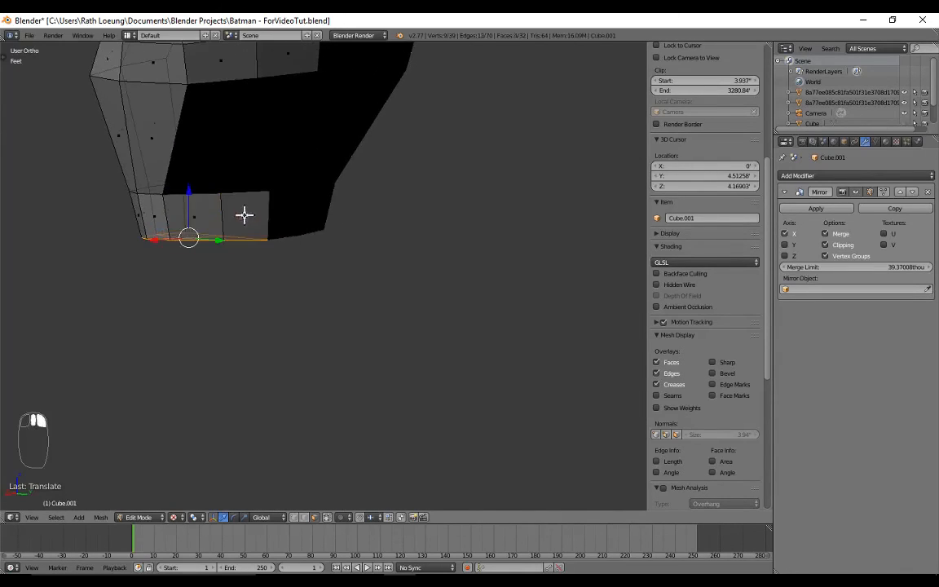
middle_click_drag(242, 259, 314, 256)
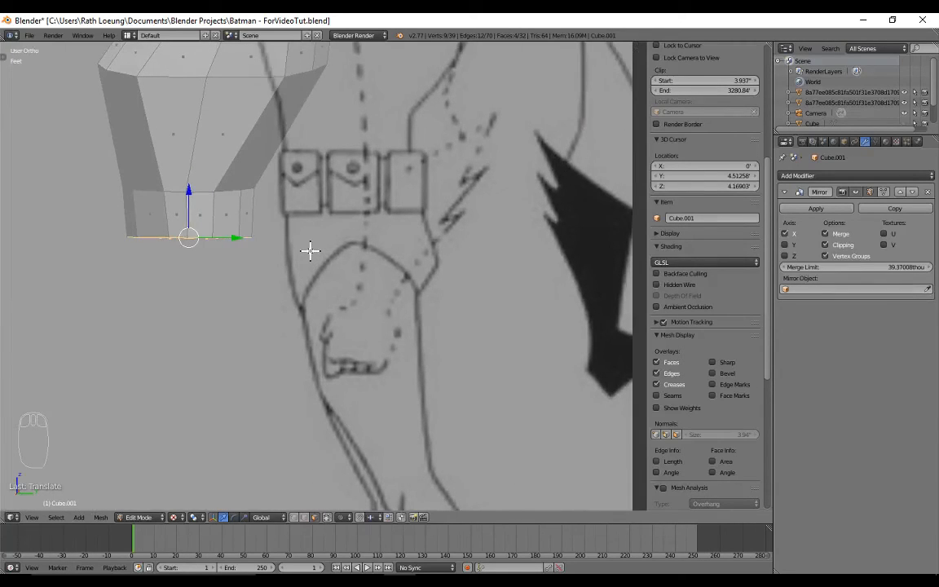
middle_click_drag(282, 236, 418, 213)
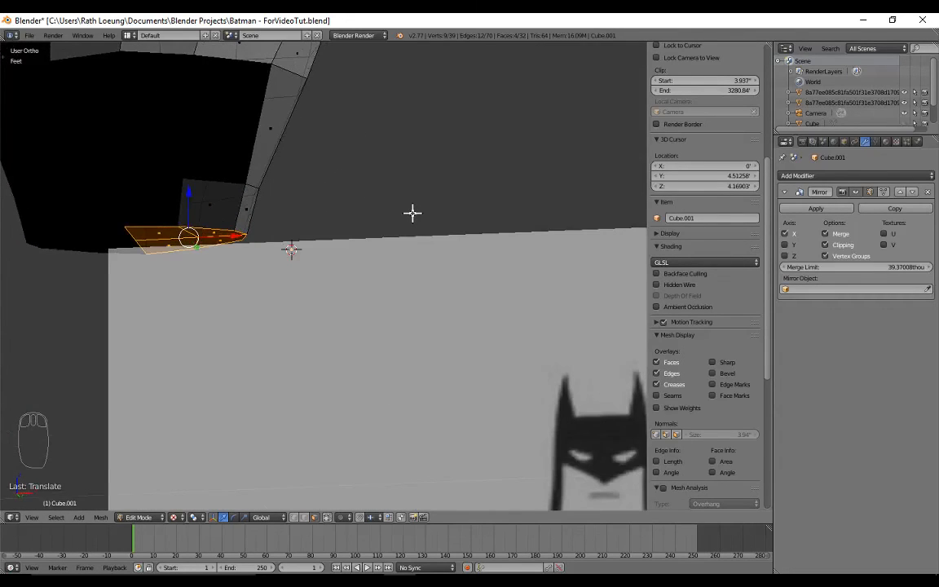
Step: Extrude the selected underside faces down past the bottom of the belt in the front reference
key("KP_1")
middle_click_drag(245, 257, 359, 248, "shift")
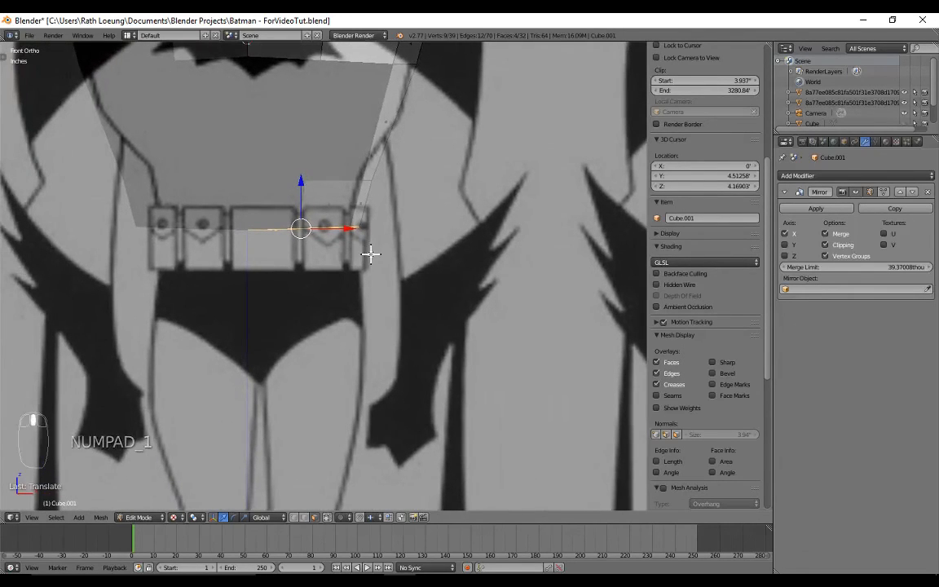
key("e")
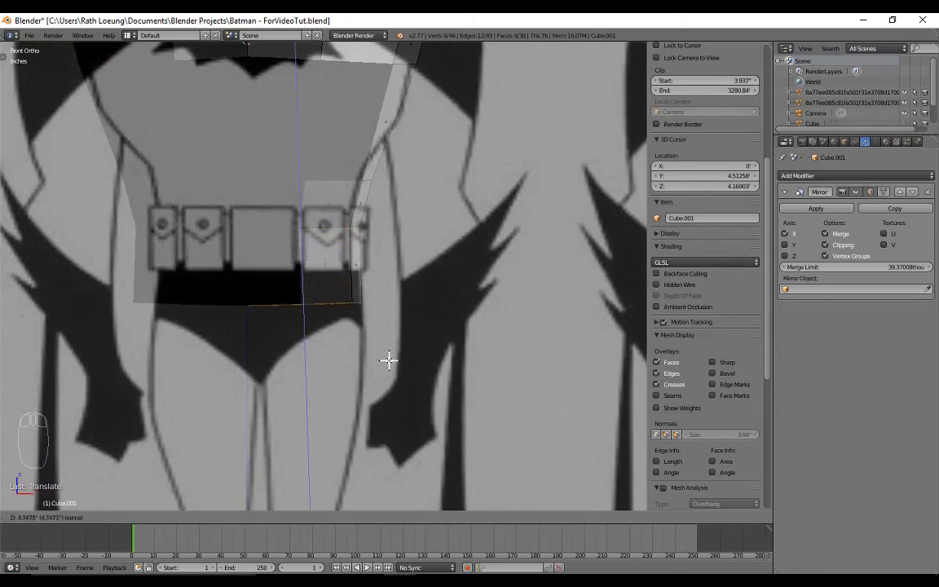
left_click(401, 284)
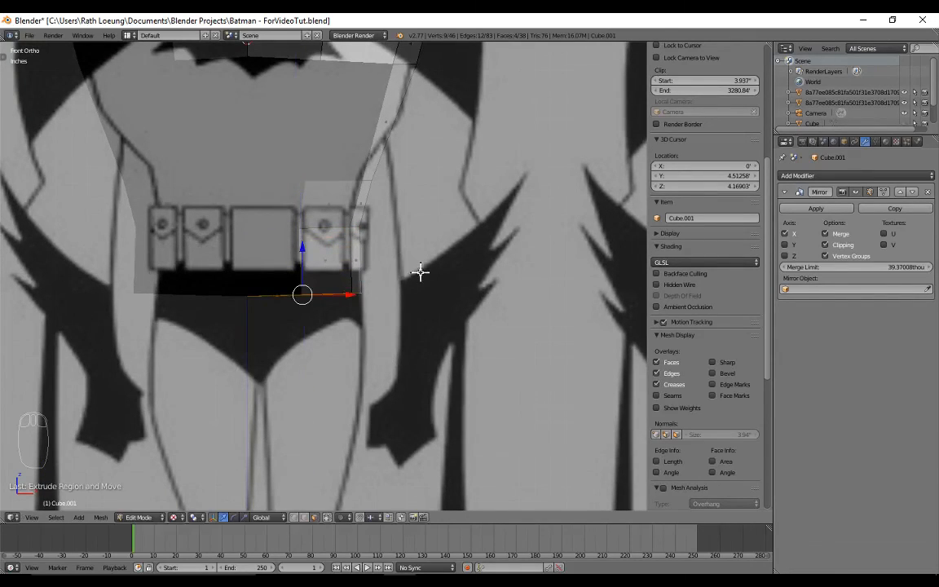
Step: Extrude the underside faces down again by about 1.7 inches and rotate them about -27.7° to slope down toward the crotch
key("e")
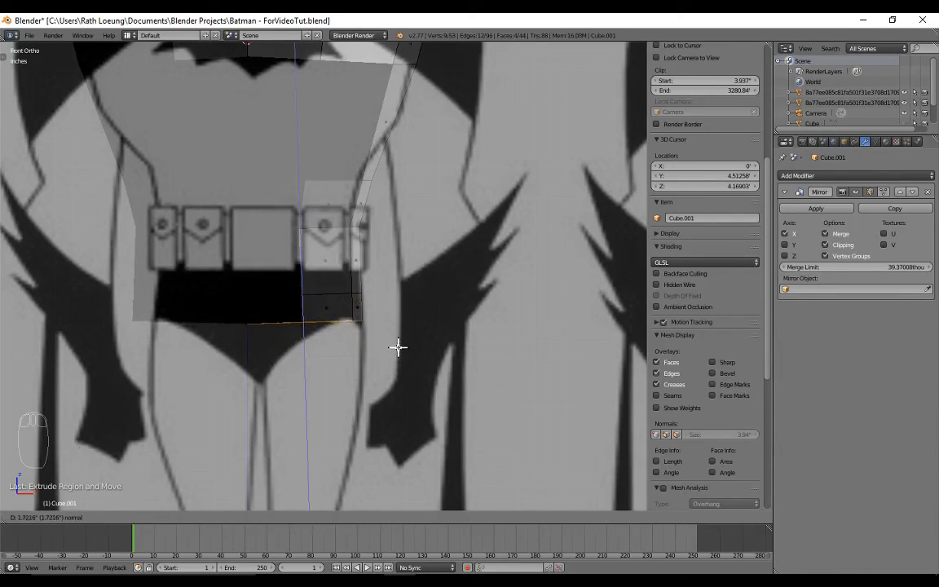
left_click(398, 346)
key("r")
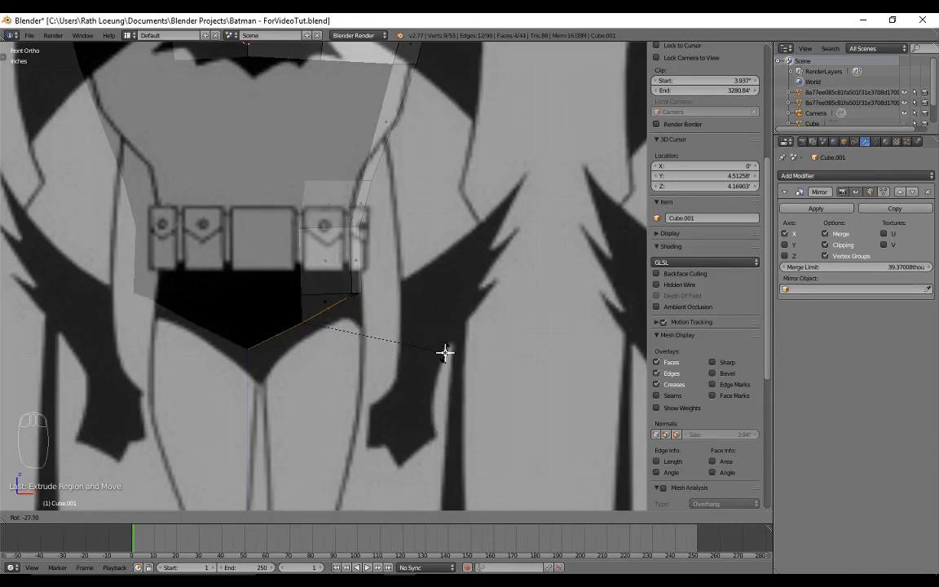
left_click(443, 351)
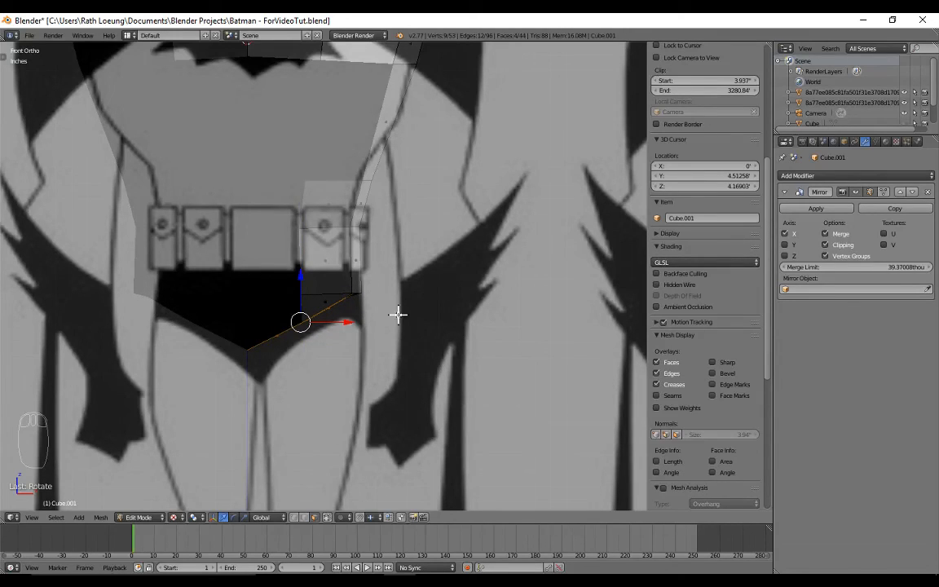
key("g")
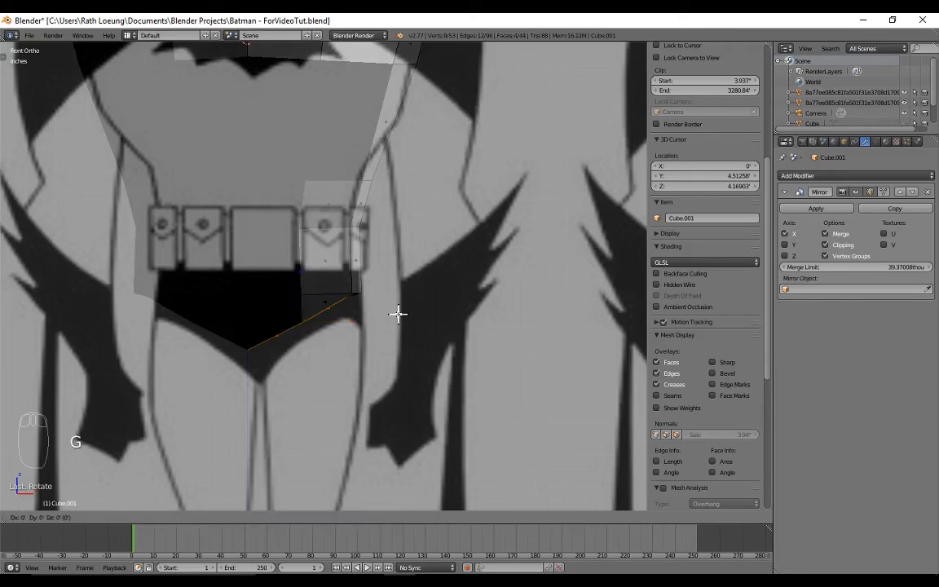
right_click(382, 348)
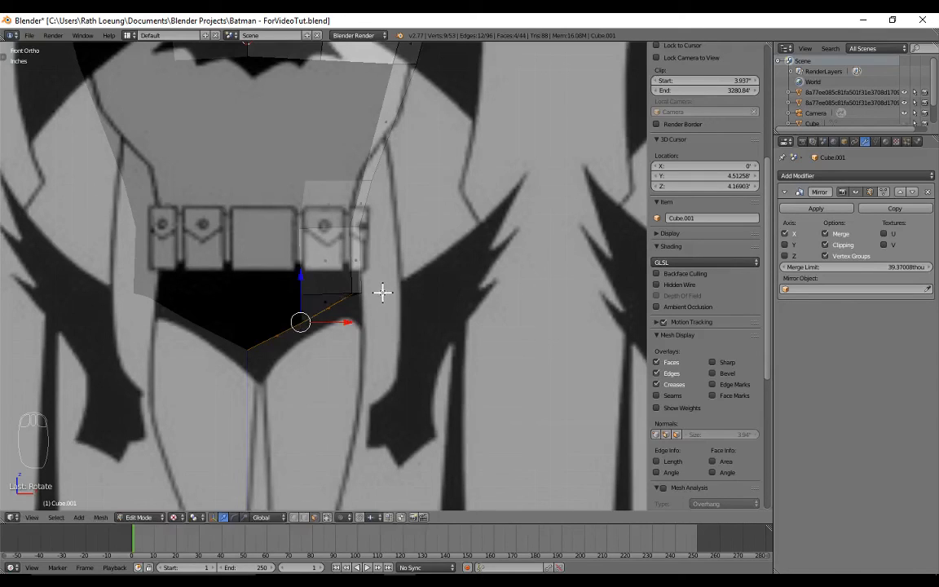
key("g")
right_click(386, 318)
middle_click_drag(382, 327, 355, 319)
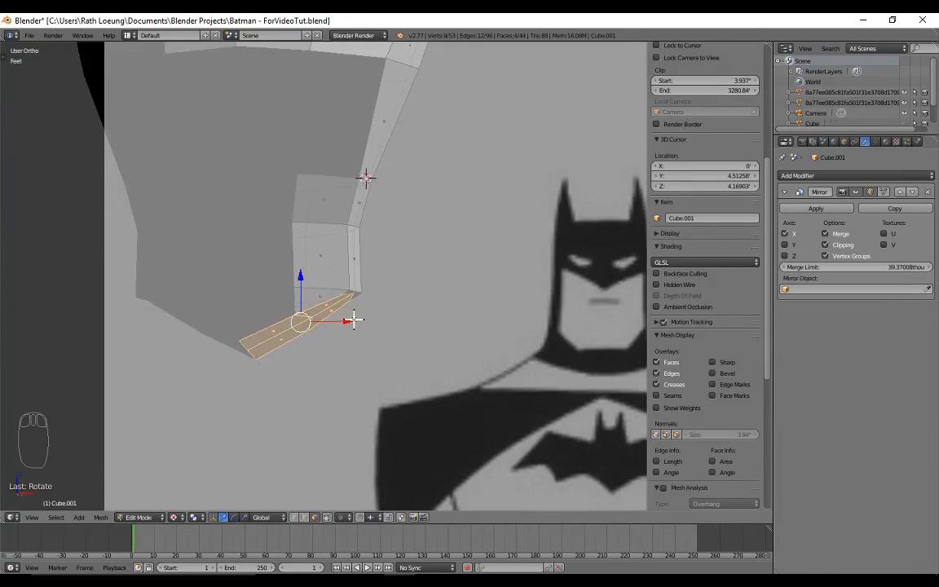
key("g")
right_click(354, 319)
Step: Move the tilted underside faces down along Z to match the leg line of the briefs in the front reference
key("KP_1")
scroll(356, 350, "up", 4)
key("g")
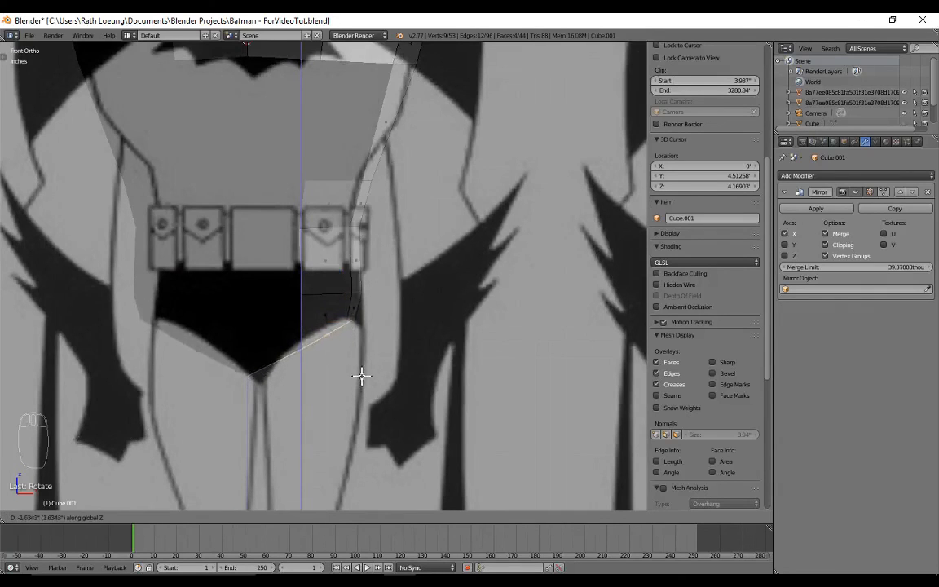
left_click(364, 370)
middle_click_drag(394, 359, 394, 288)
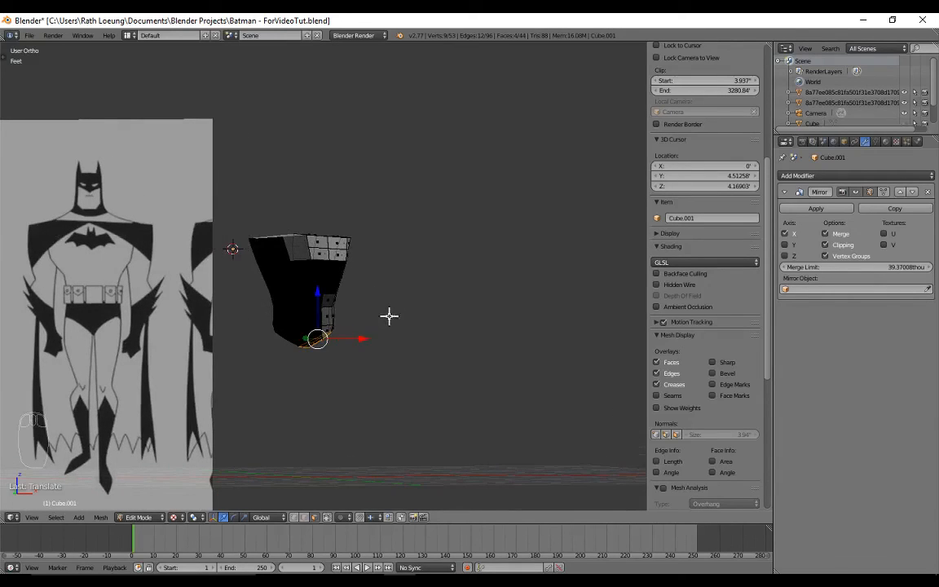